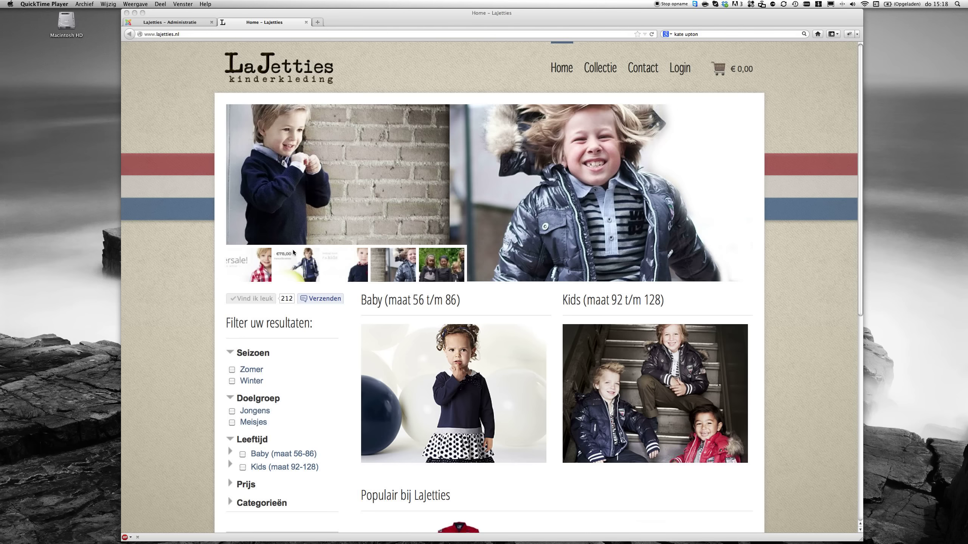
- Open the desktop header JPEG in Photoshop CS4, centre its window, and check its 956 × 320 size
left_click(243, 266)
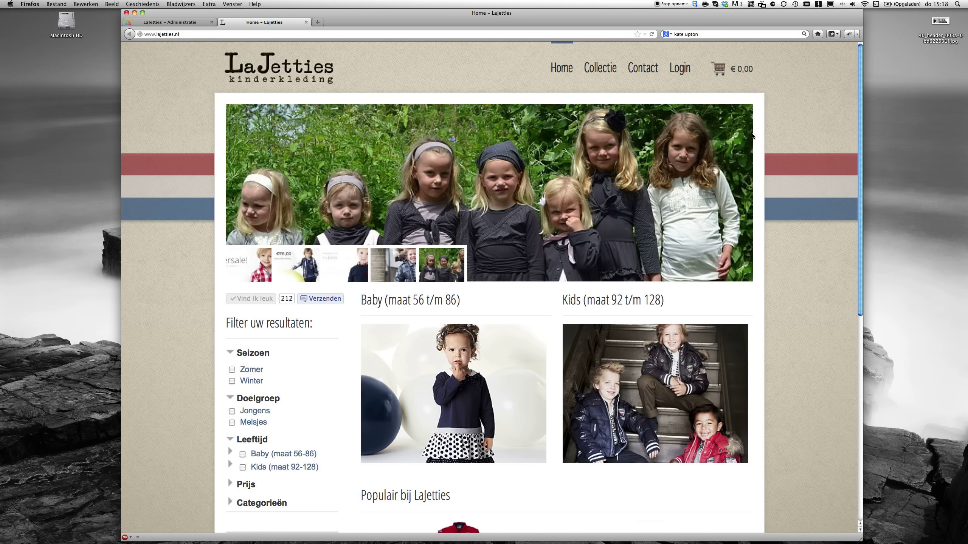
mouse_move(489, 192)
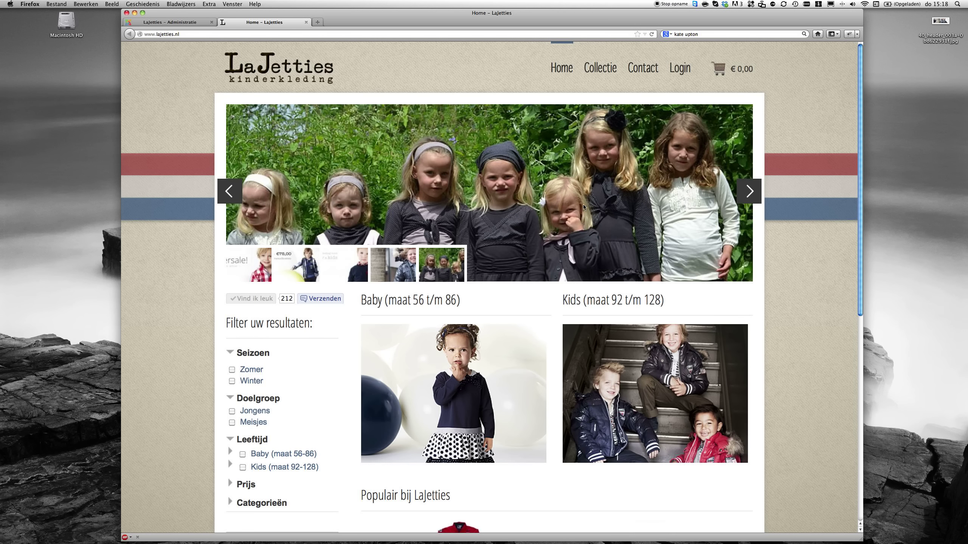
right_click(941, 21)
mouse_move(862, 32)
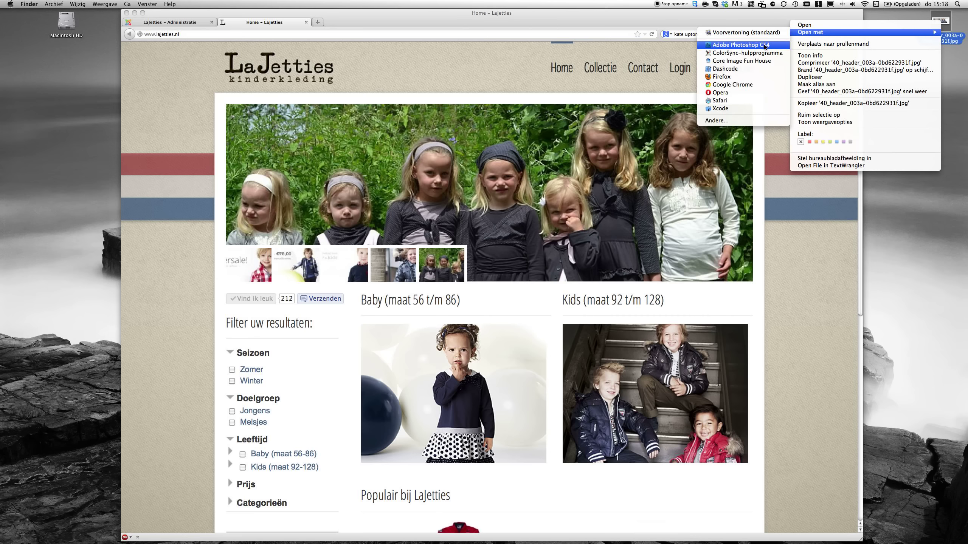
left_click(741, 45)
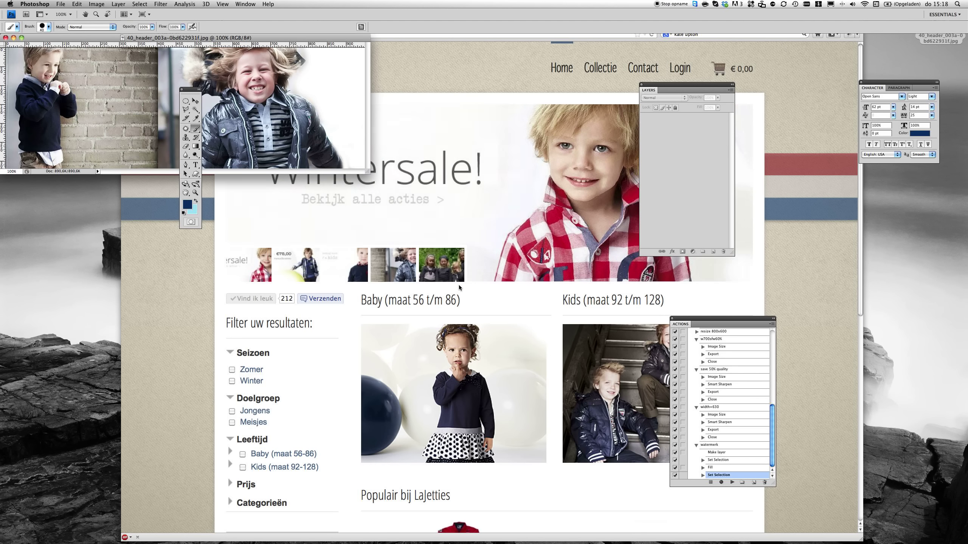
left_click_drag(202, 37, 453, 173)
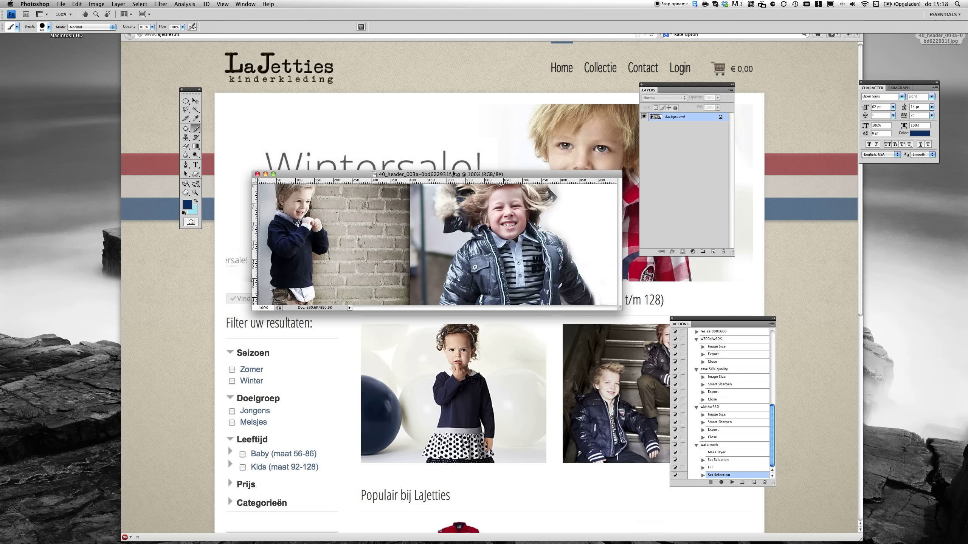
key("ctrl+alt+i")
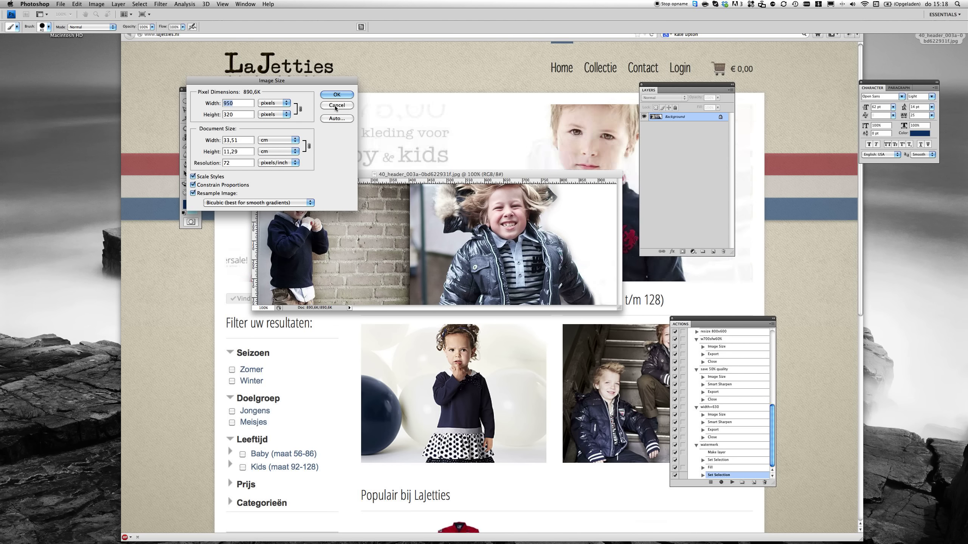
left_click(336, 106)
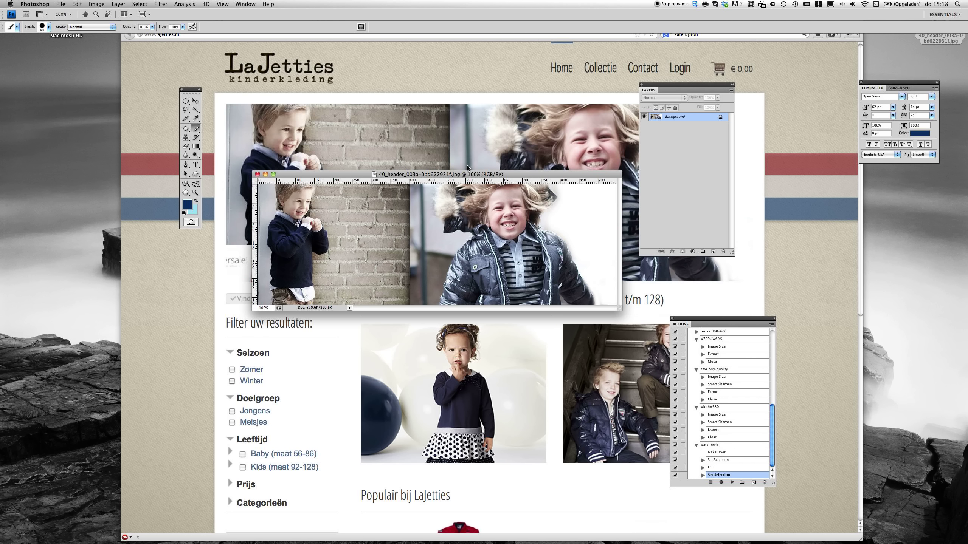
- Unlock the background as Layer 0 and white it out with Levels output at 255
double_click(677, 117)
key("Return")
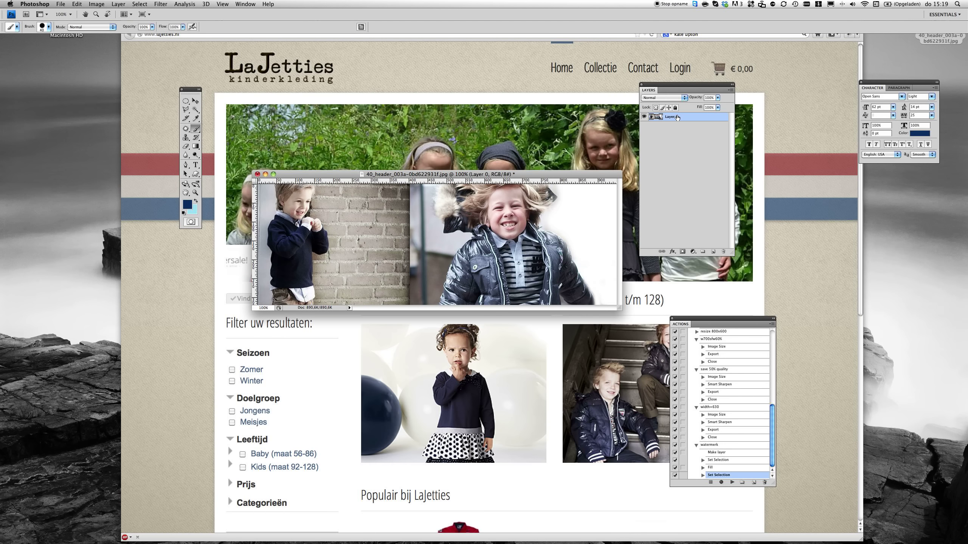
key("ctrl+l")
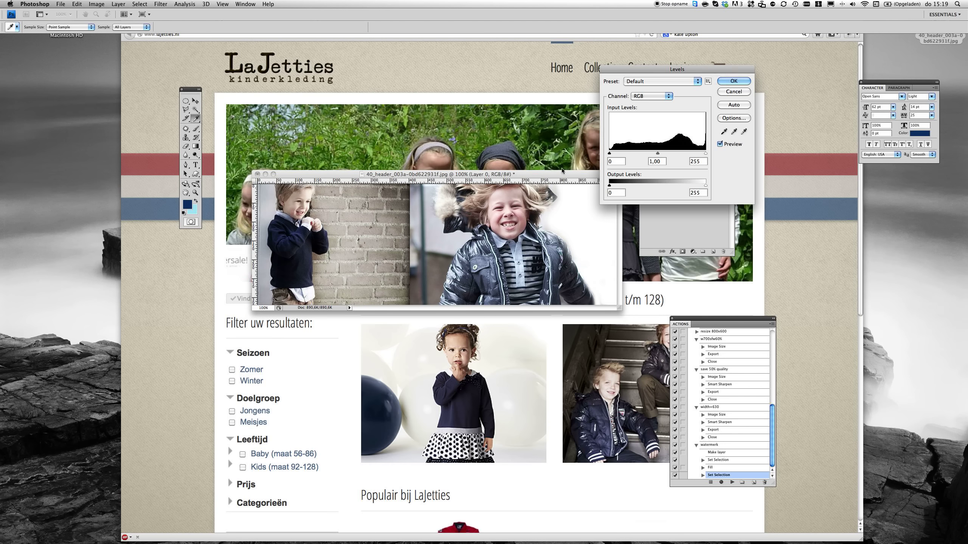
left_click_drag(617, 183, 747, 185)
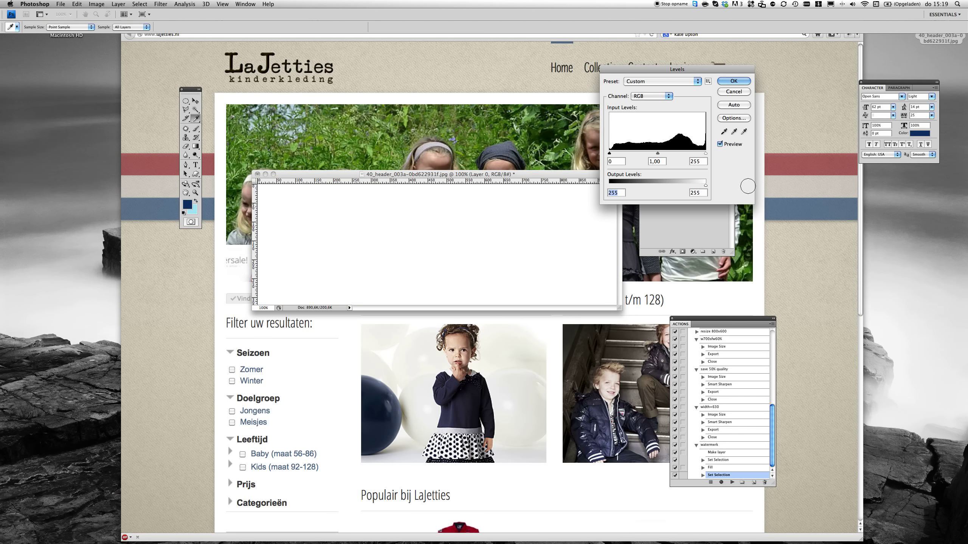
key("Return")
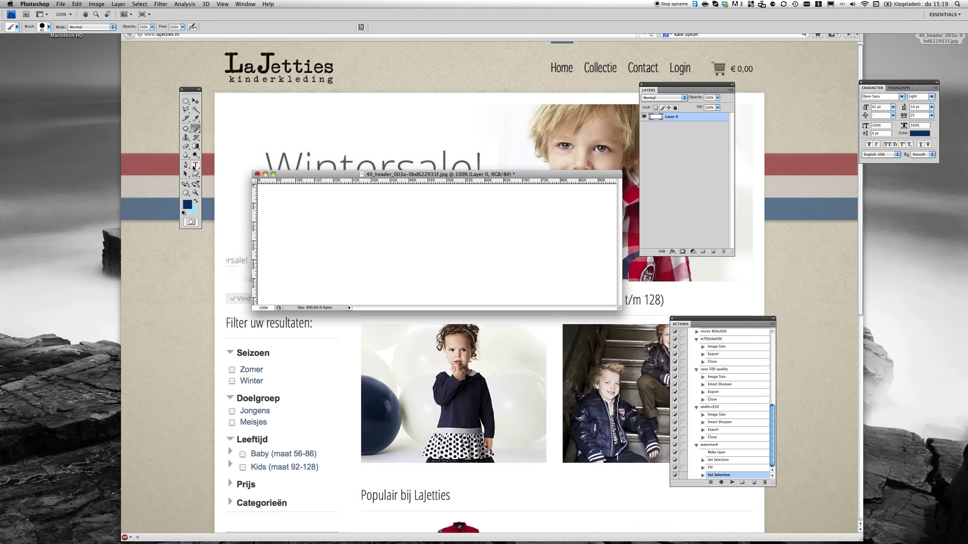
left_click(195, 165)
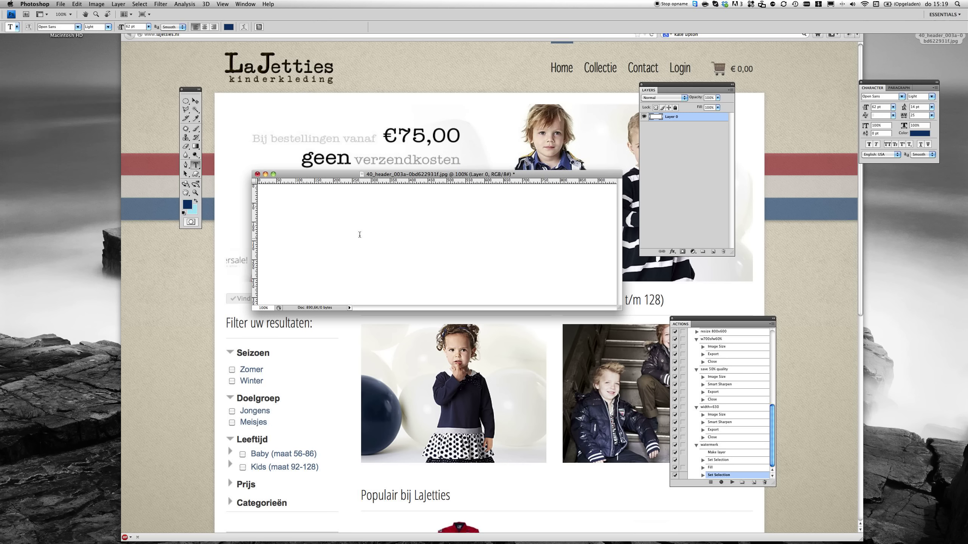
- Type the headline 'Nieuwe slide' on the canvas and move it to the centre
left_click(295, 237)
type("Nieu")
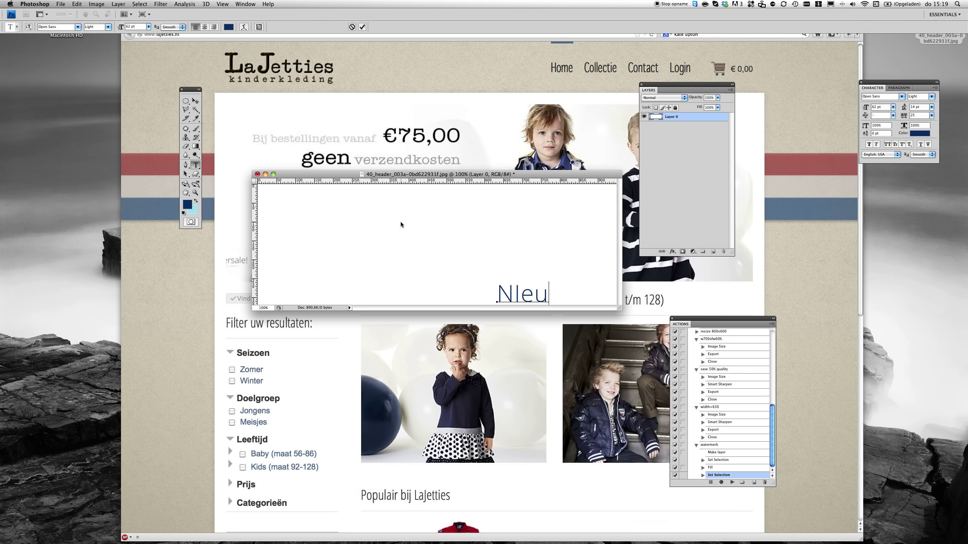
left_click_drag(511, 296, 403, 247)
left_click(402, 247)
key("Right")
key("Right")
type("we slide")
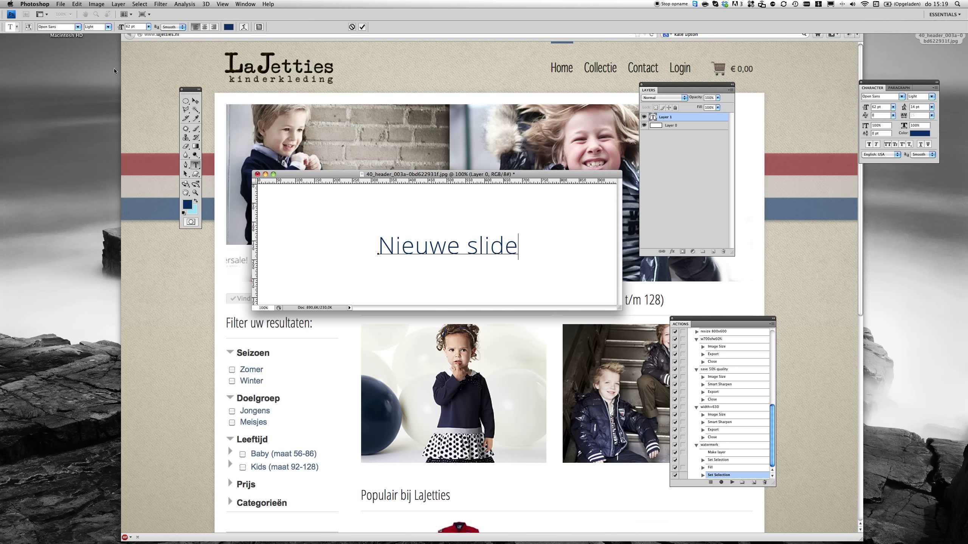
- Nudge the headline into place and fill Layer 0 with light blue
left_click(195, 101)
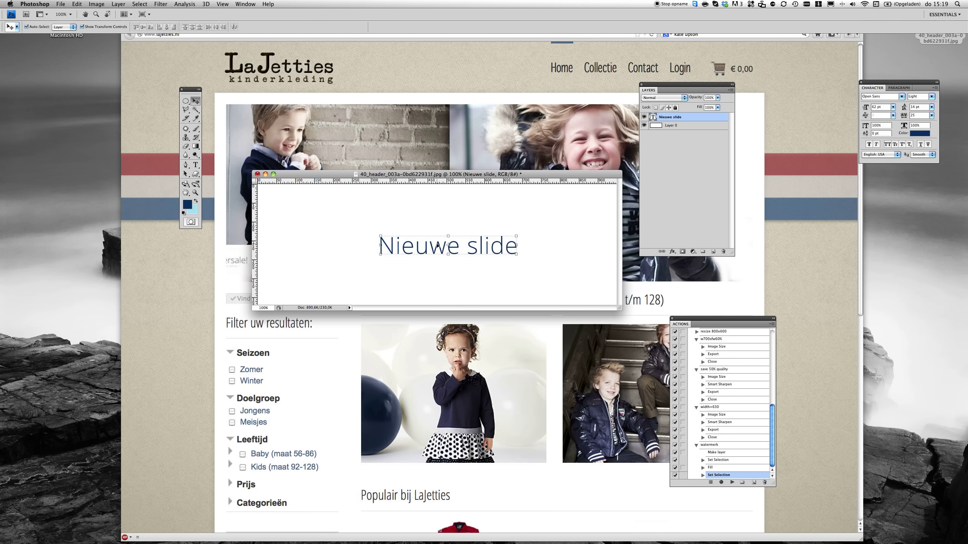
left_click_drag(428, 249, 423, 246)
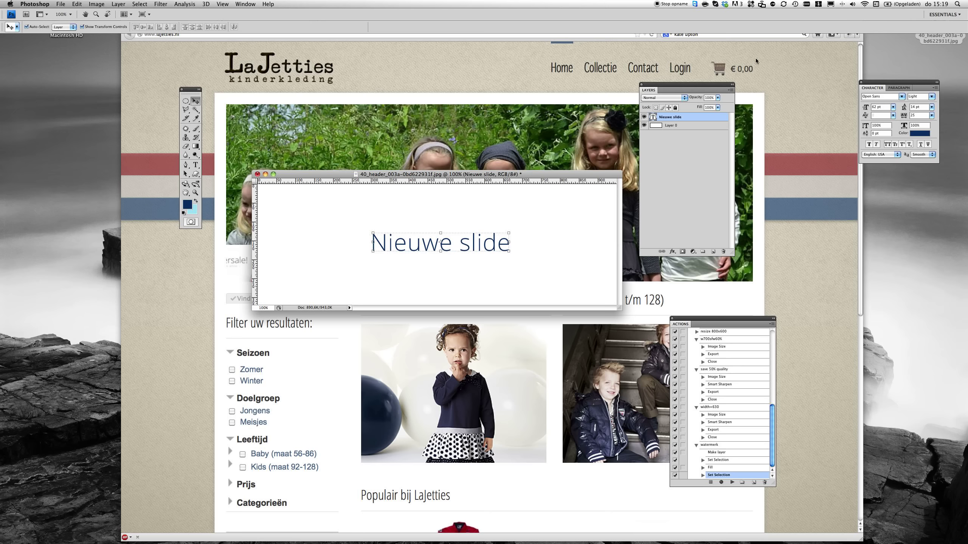
left_click(361, 236)
key("super+BackSpace")
- Give the headline a white 4 px Stroke effect at 63% opacity
left_click_drag(494, 241, 486, 240)
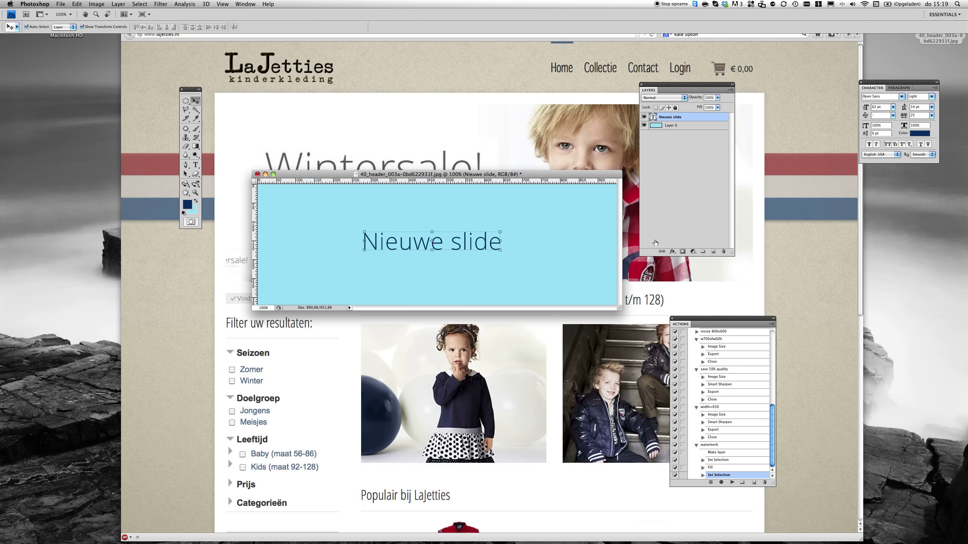
left_click(673, 253)
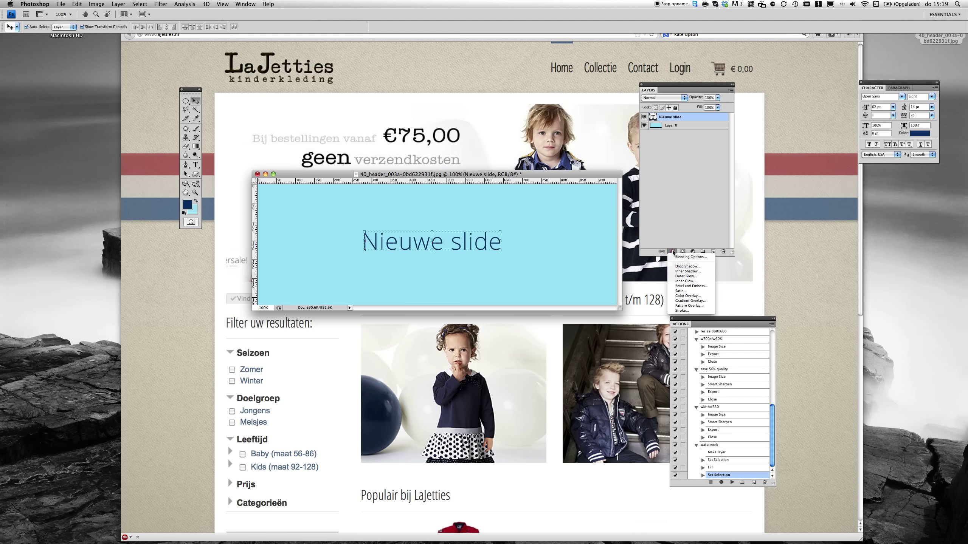
left_click(672, 311)
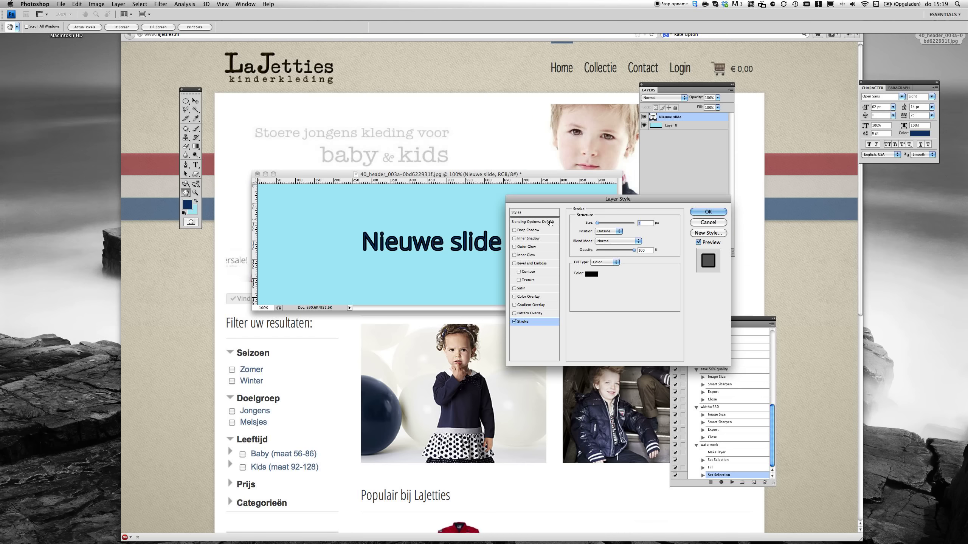
left_click(587, 273)
left_click(296, 73)
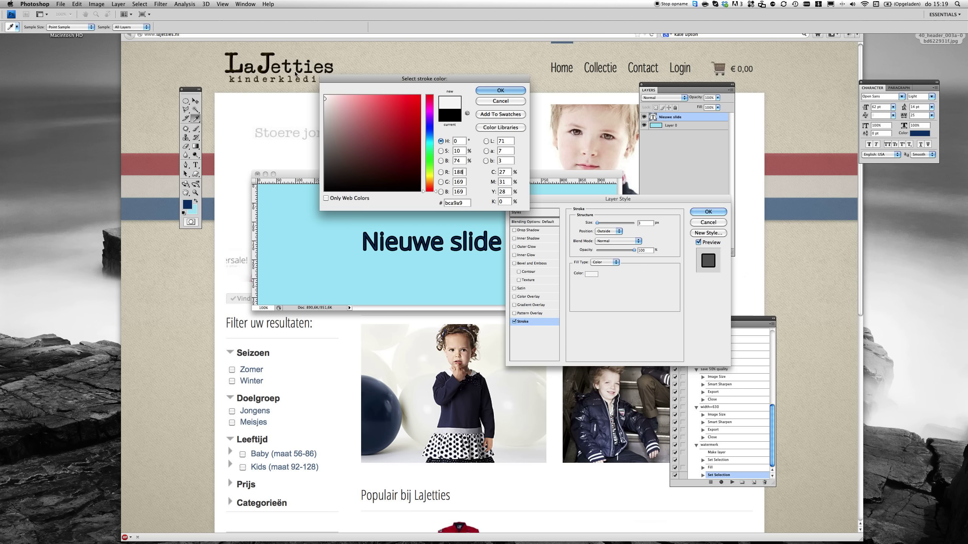
key("Return")
left_click(608, 224)
type("4")
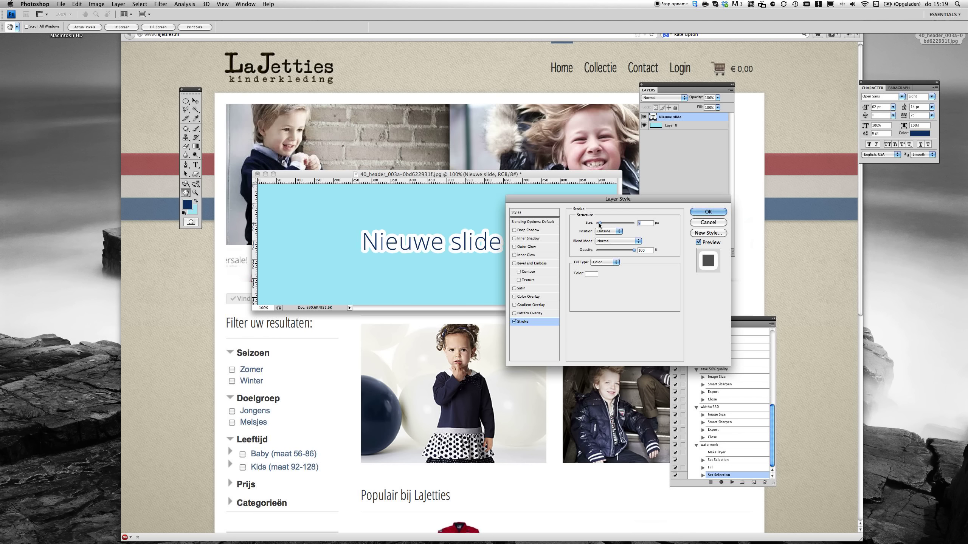
left_click_drag(609, 250, 628, 251)
left_click(706, 212)
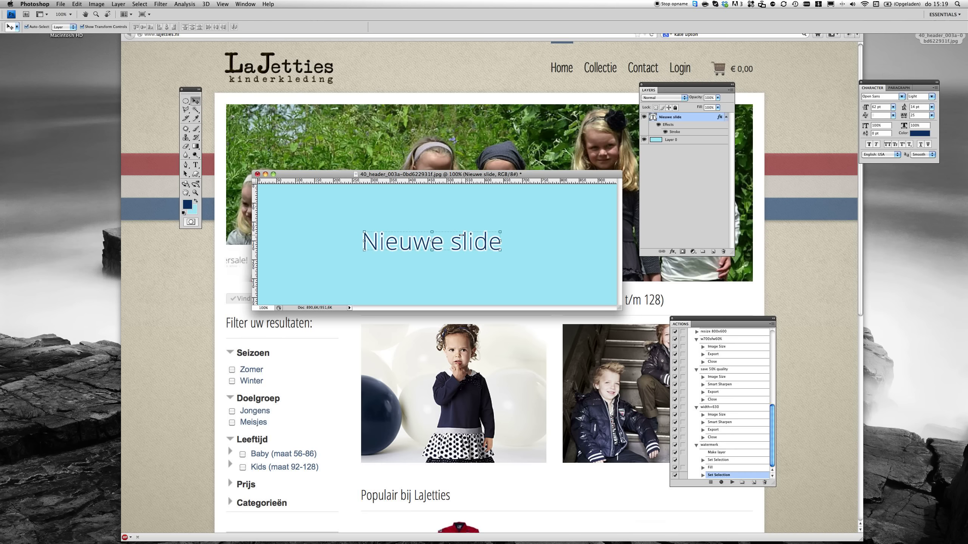
- Rotate the headline about 11.5° upward and reselect Layer 0
key("ctrl+t")
left_click_drag(507, 261, 514, 244)
key("Return")
left_click(289, 217)
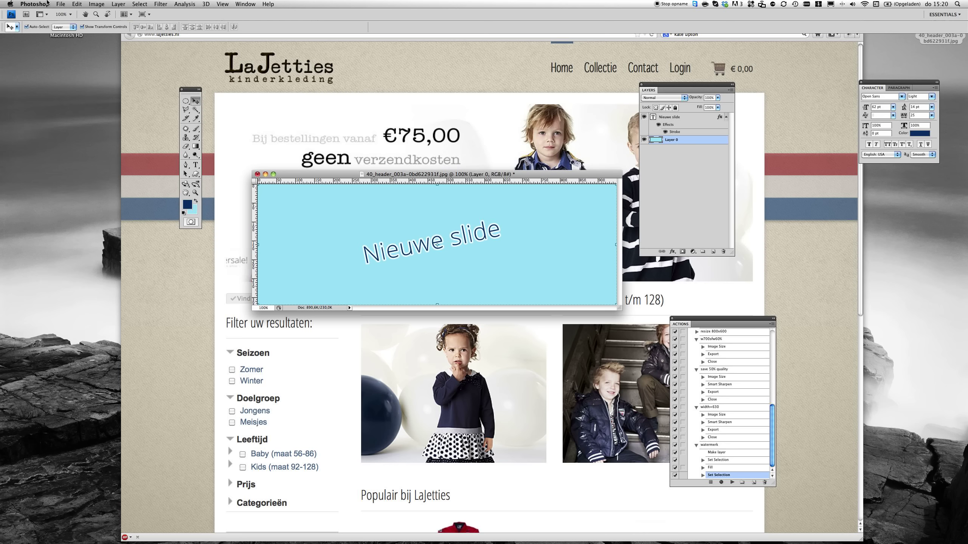
left_click(58, 4)
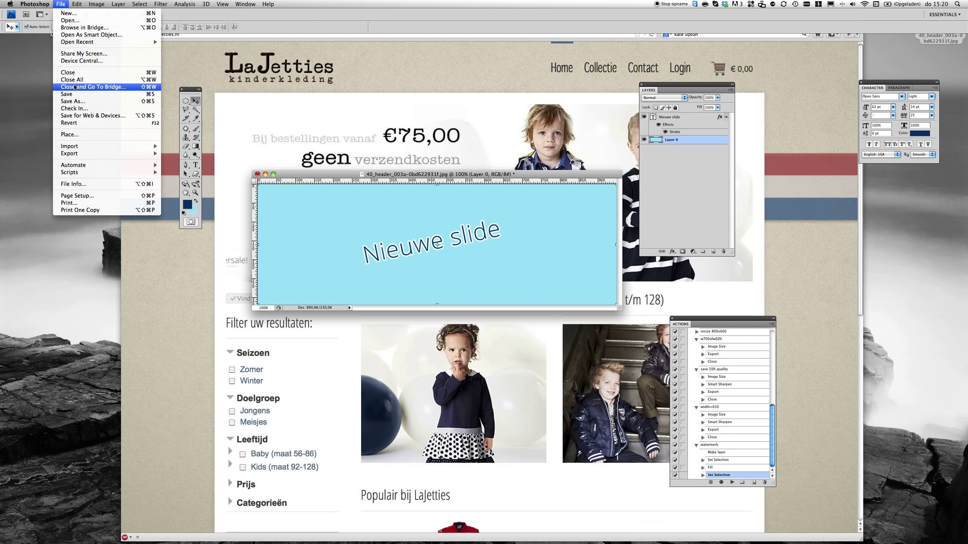
- Set up Save for Web & Devices with JPEG format at quality 70
left_click(76, 116)
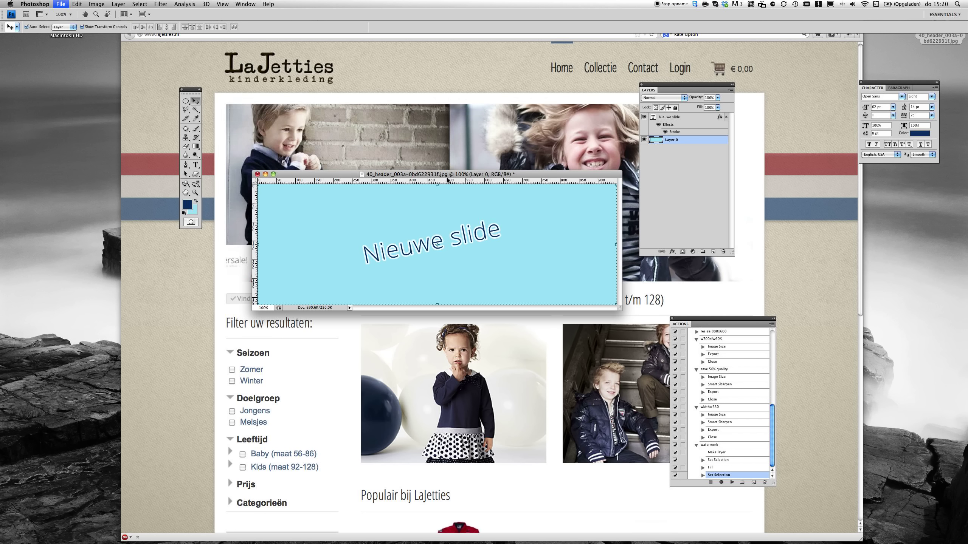
left_click_drag(364, 85, 402, 86)
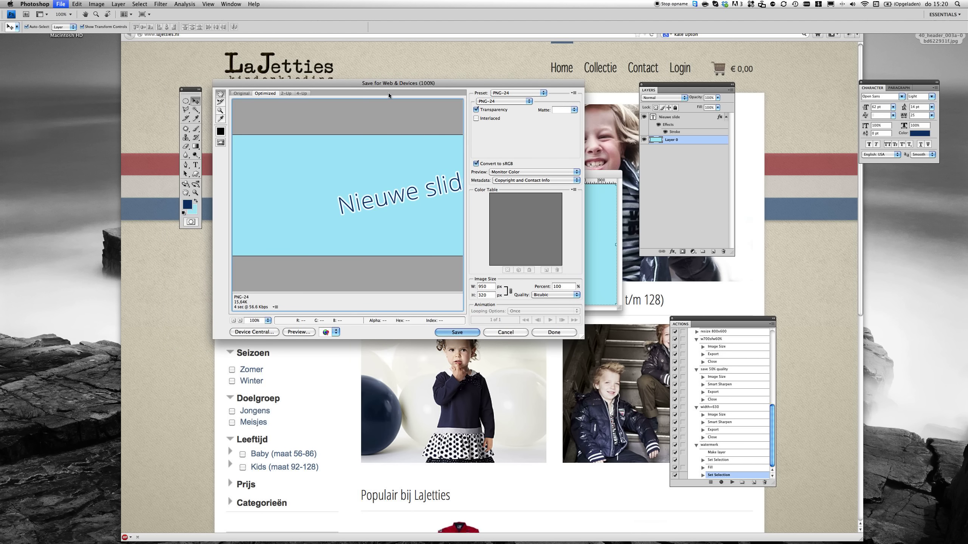
left_click(491, 101)
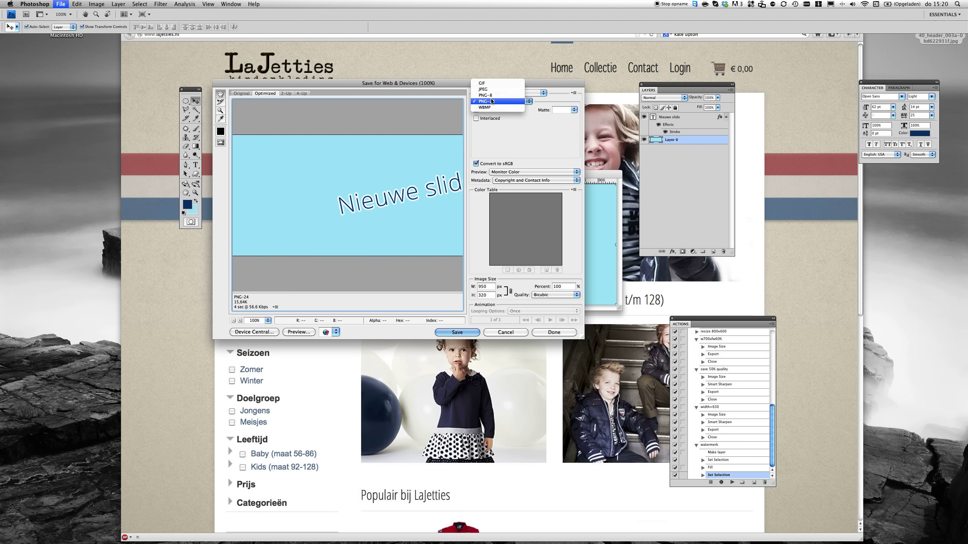
left_click(483, 89)
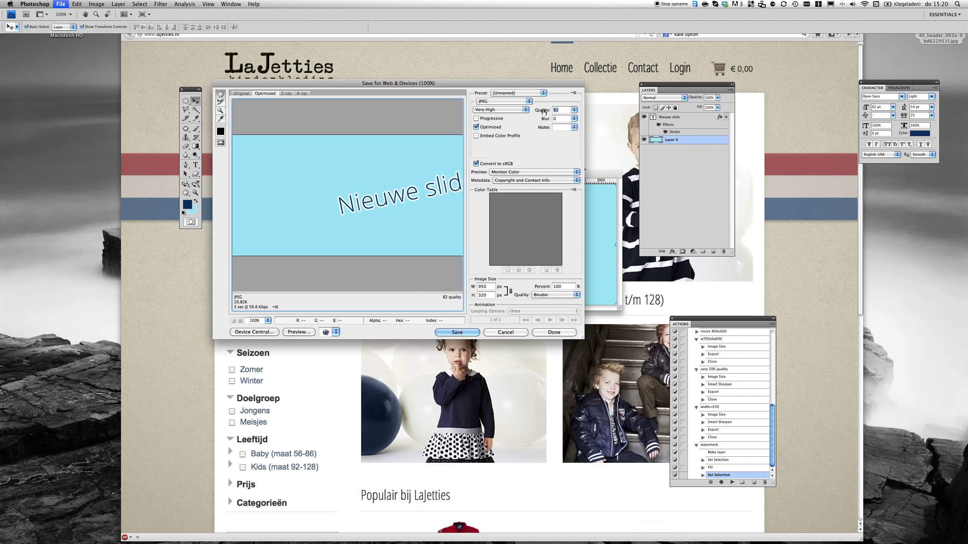
left_click_drag(537, 111, 552, 112)
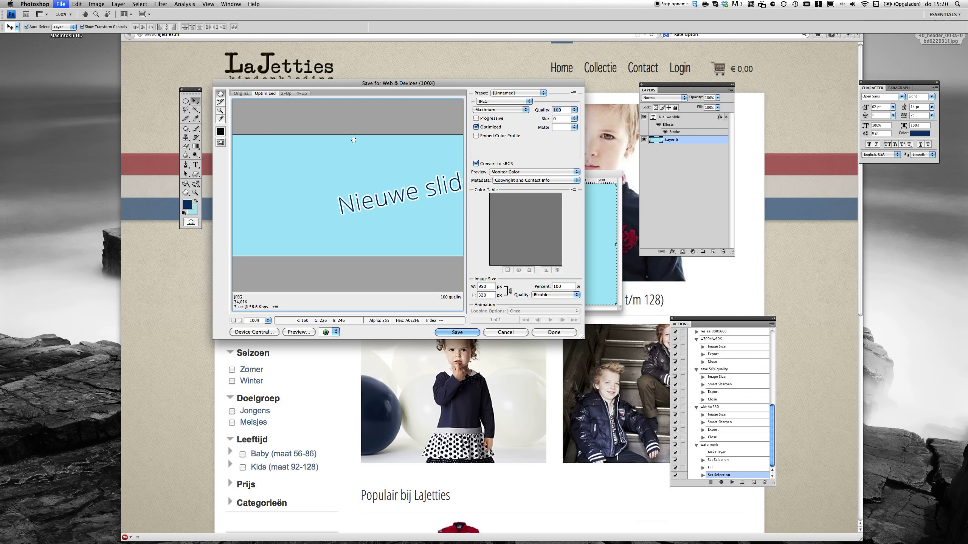
left_click_drag(390, 216, 339, 216)
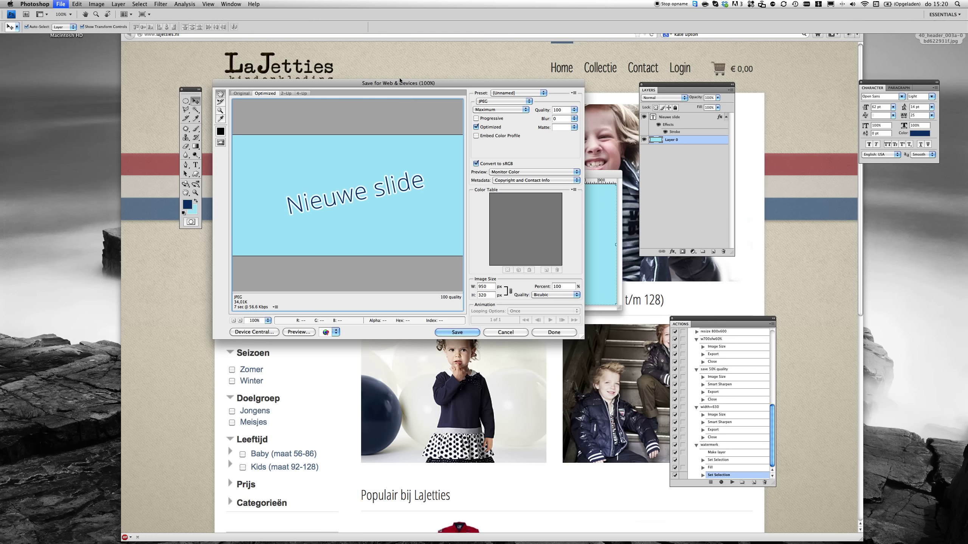
mouse_move(400, 82)
left_mouse_down()
mouse_move(445, 230)
mouse_move(427, 119)
left_mouse_up()
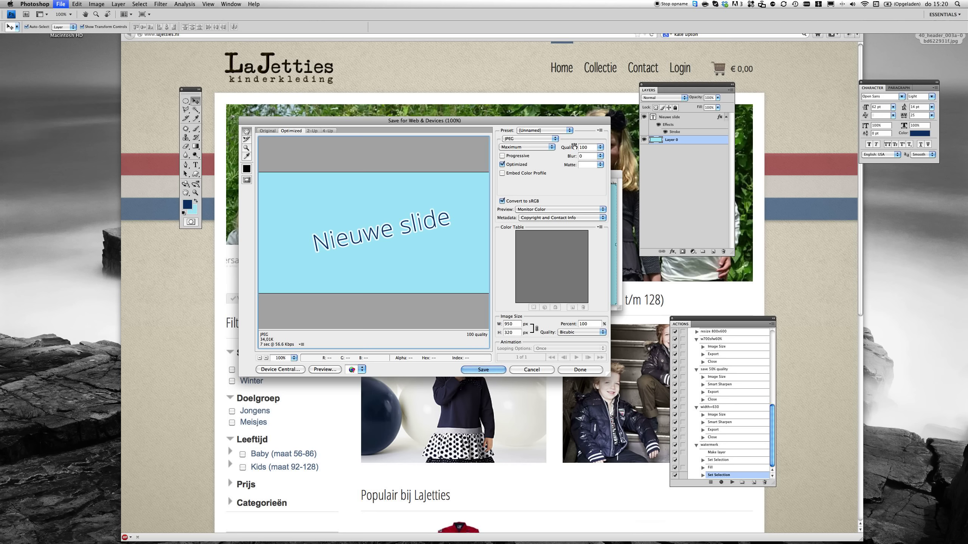
left_click_drag(576, 141, 561, 147)
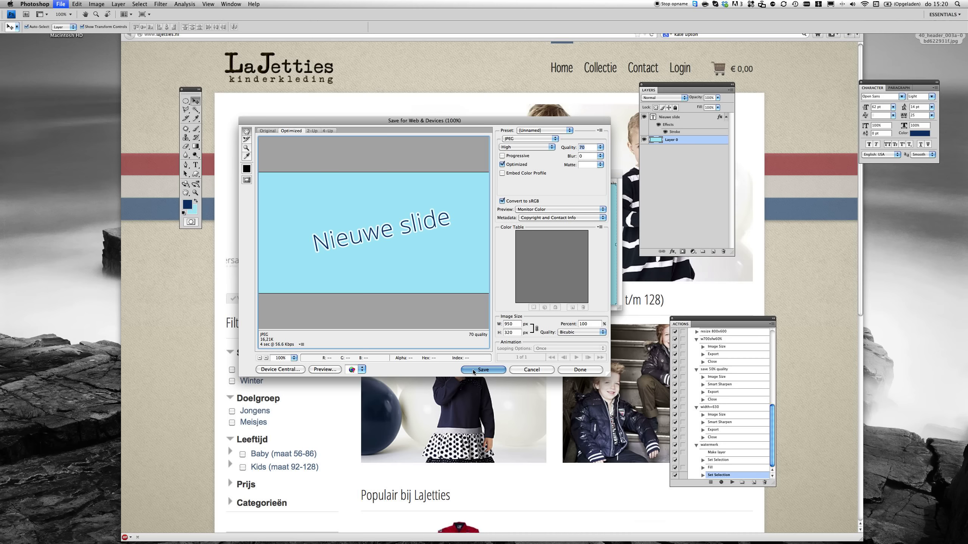
- Save the JPEG to the desktop (Bureaublad) as 'afbeelding_nieuwe slide'
key("Return")
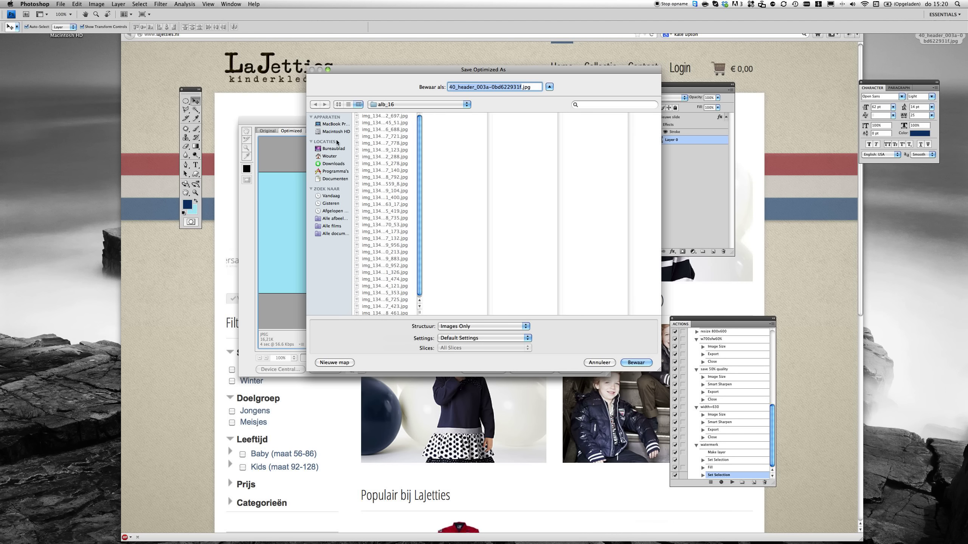
left_click(332, 149)
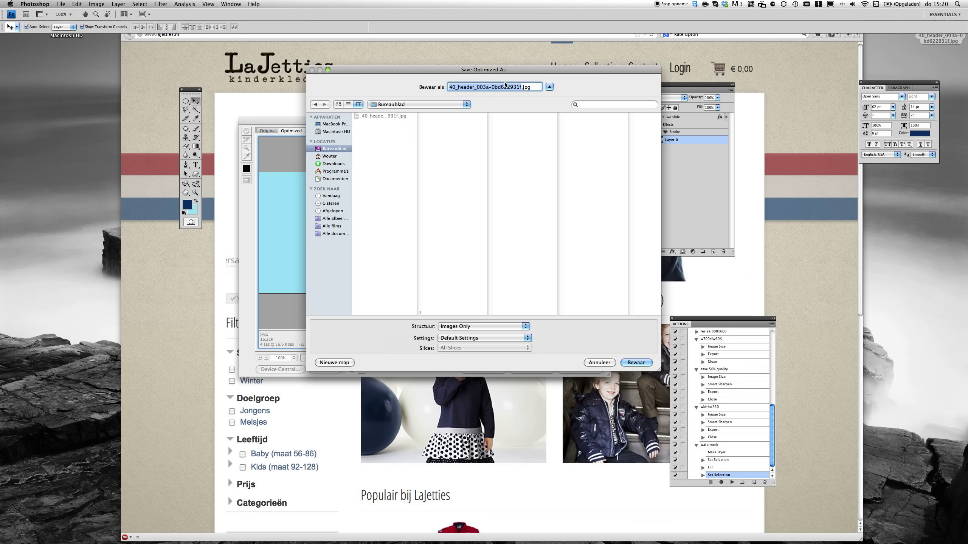
type("afbeelding_nieuwe slide")
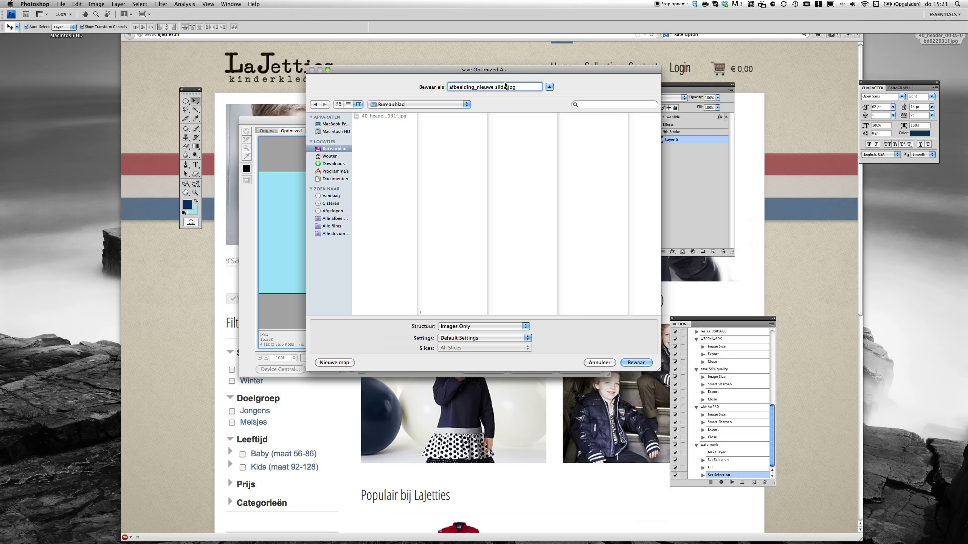
key("Return")
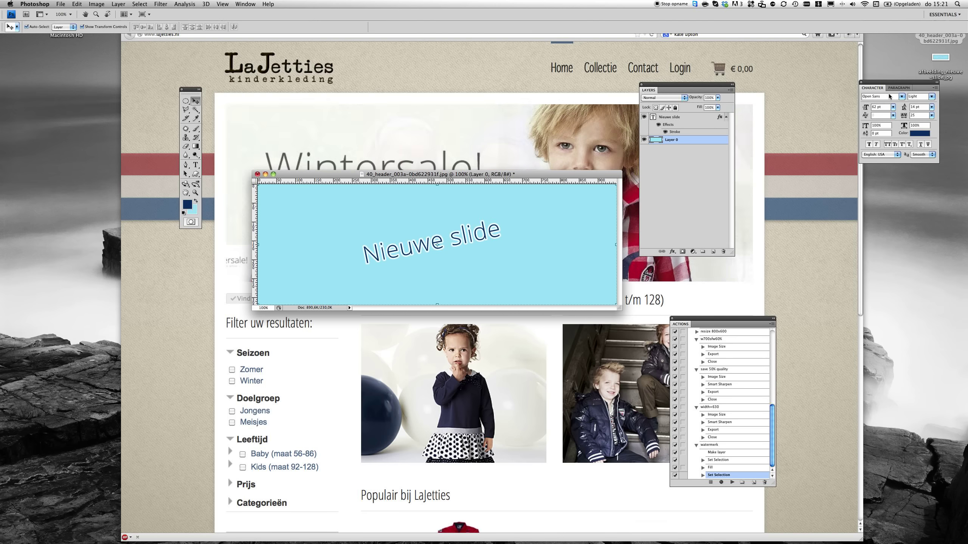
- Quick Look the saved header JPEG on the desktop, then bring Firefox back to front
left_click(938, 56)
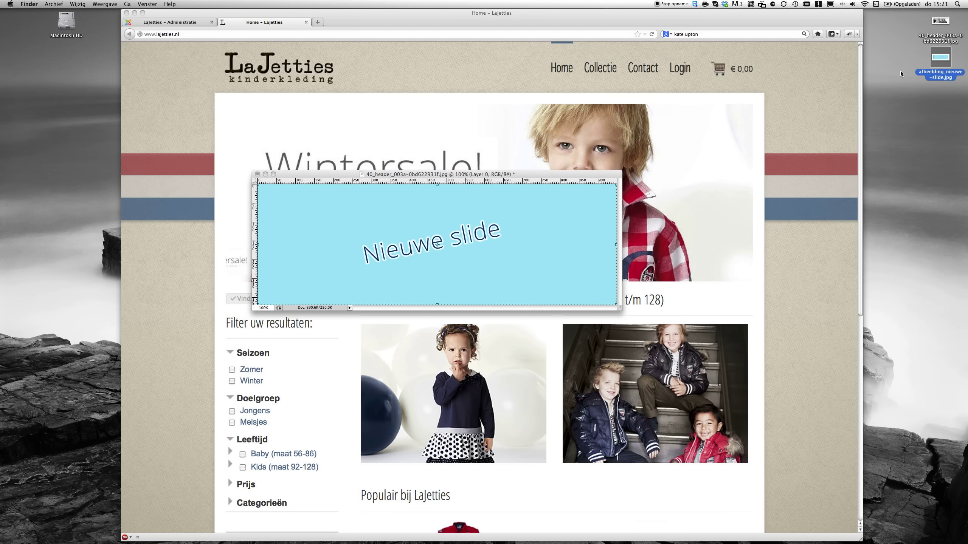
key("space")
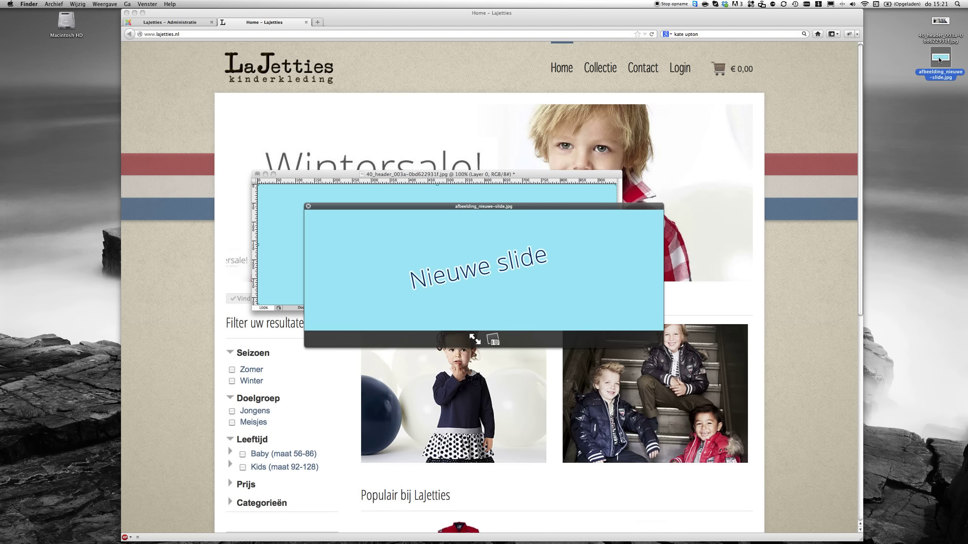
key("space")
left_click(476, 124)
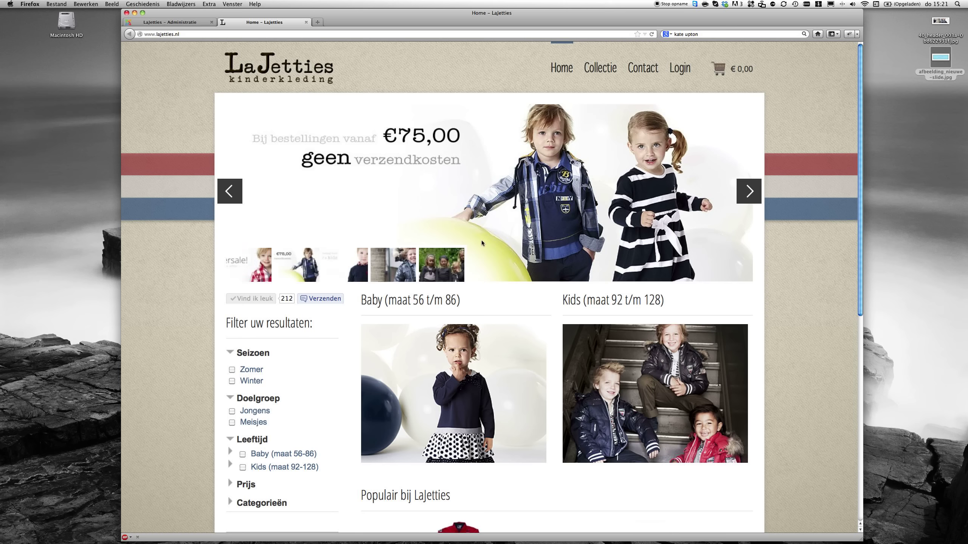
- Open the Widgetkit Frontpage gallery in Joomla, glancing at the homepage slider in between
left_click(179, 24)
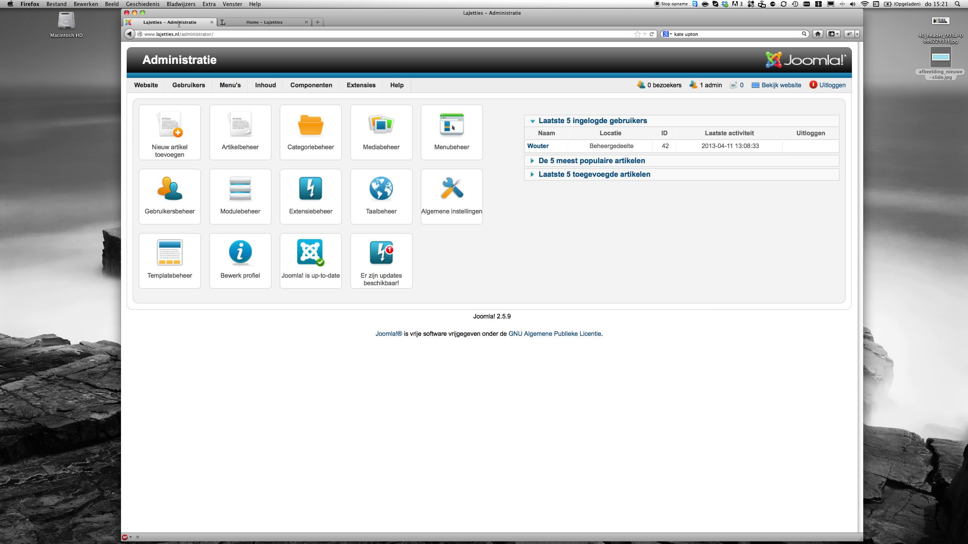
mouse_move(310, 84)
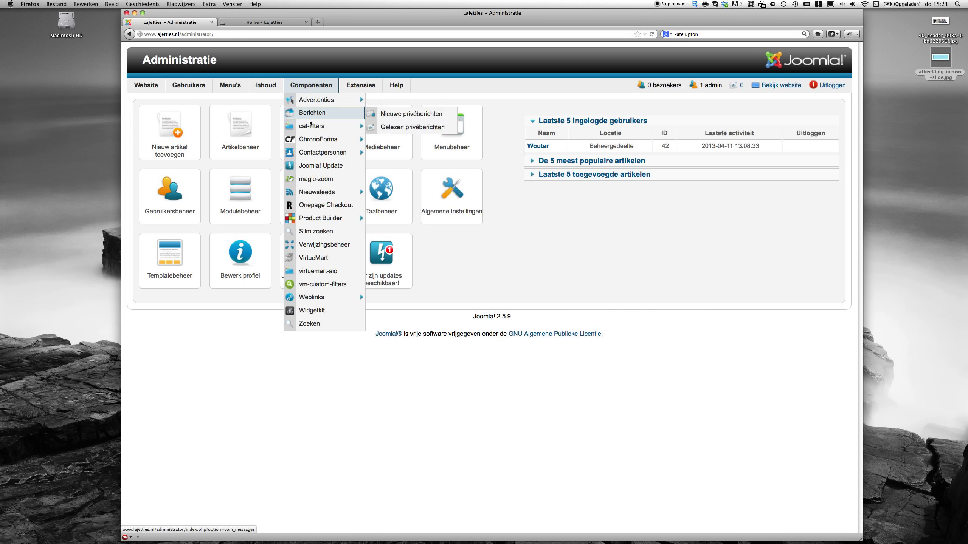
left_click(316, 311)
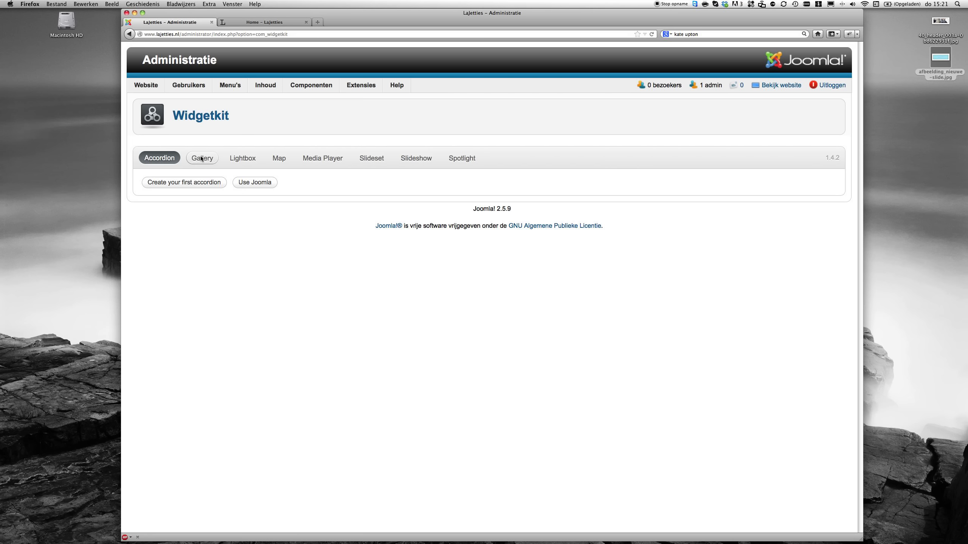
left_click(201, 158)
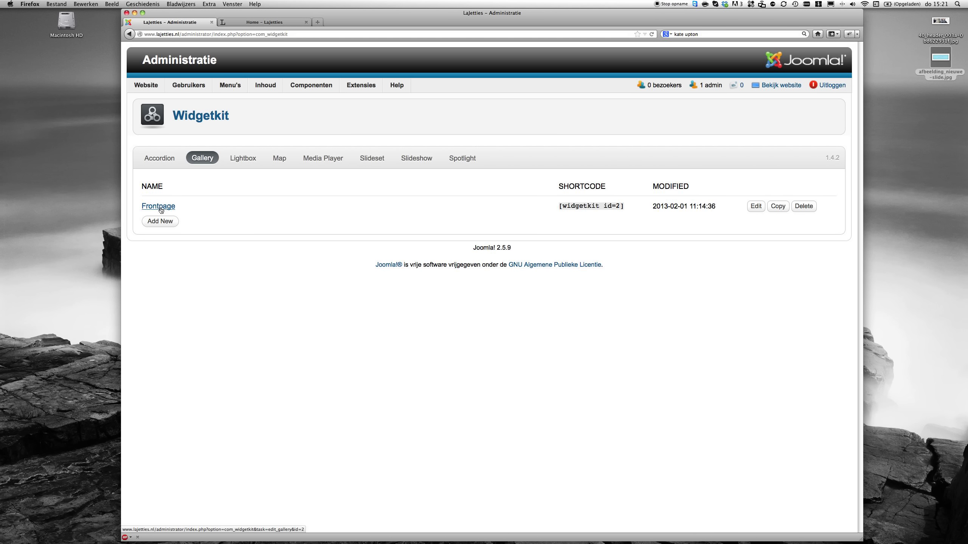
left_click(161, 210)
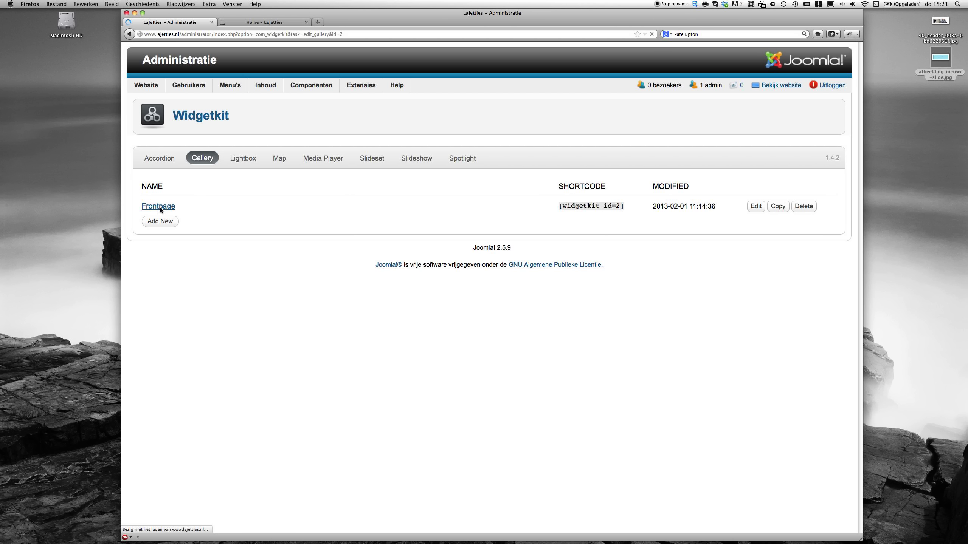
left_click(262, 23)
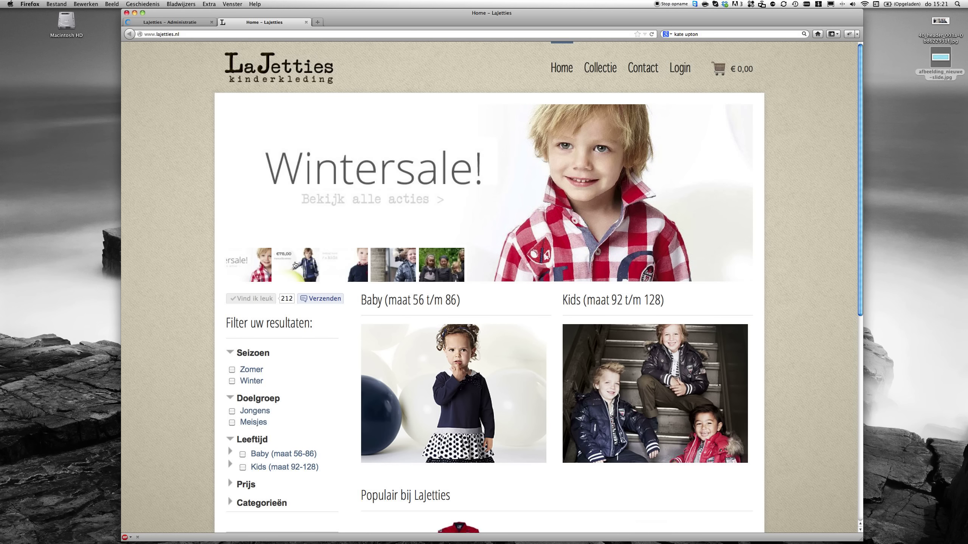
left_click(186, 23)
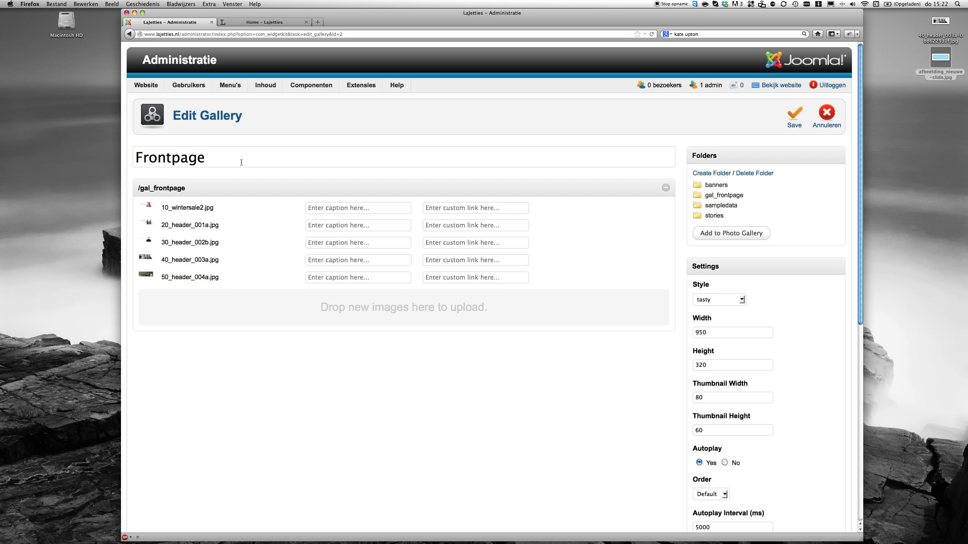
left_click_drag(164, 208, 221, 226)
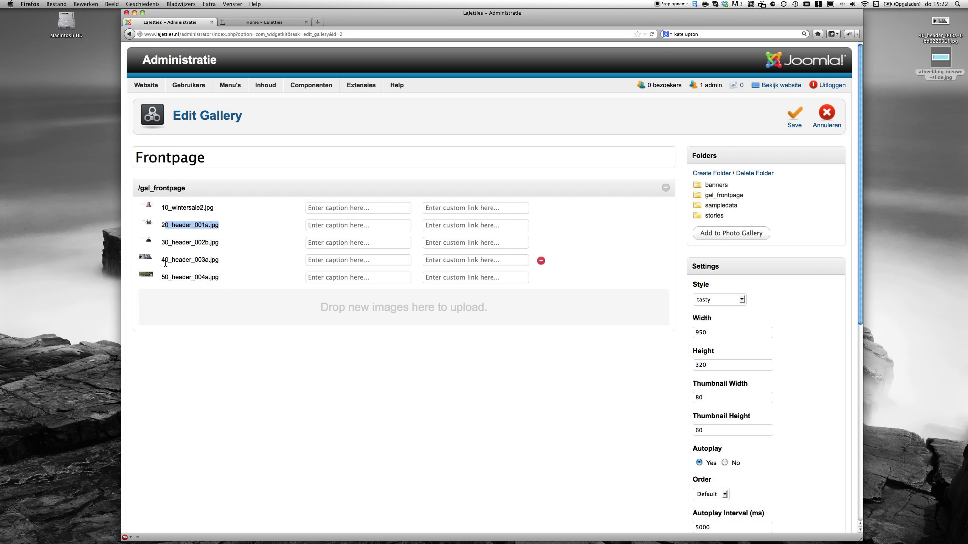
left_click(233, 208)
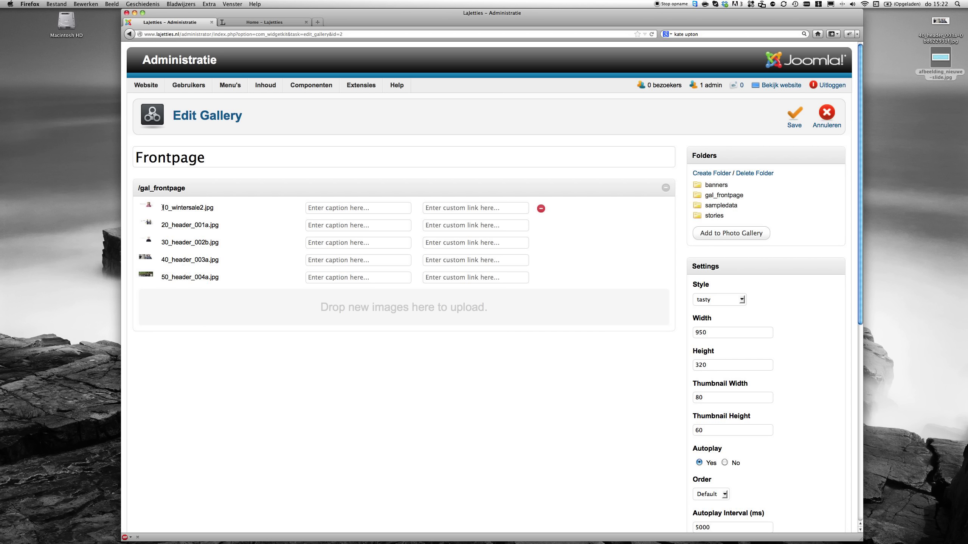
left_click_drag(162, 207, 168, 208)
- Prefix the desktop image name with 00_, making it 00_afbeelding_nieuwe-slide.jpg
left_click(940, 76)
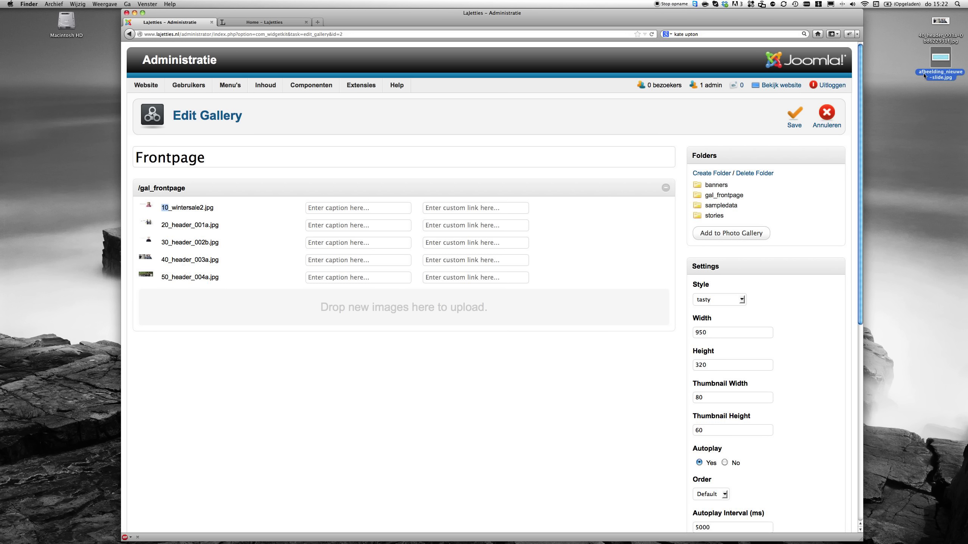
left_click_drag(942, 60, 932, 90)
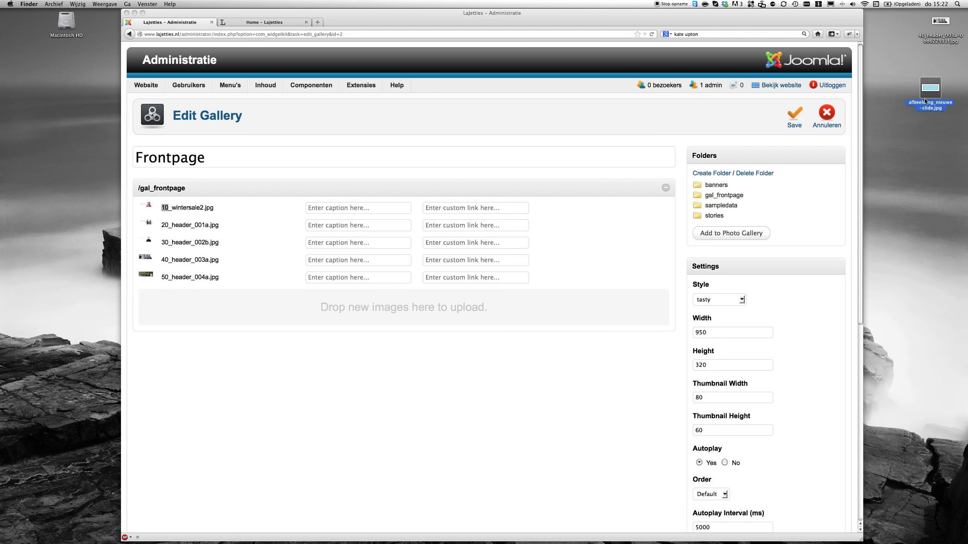
left_click(910, 105)
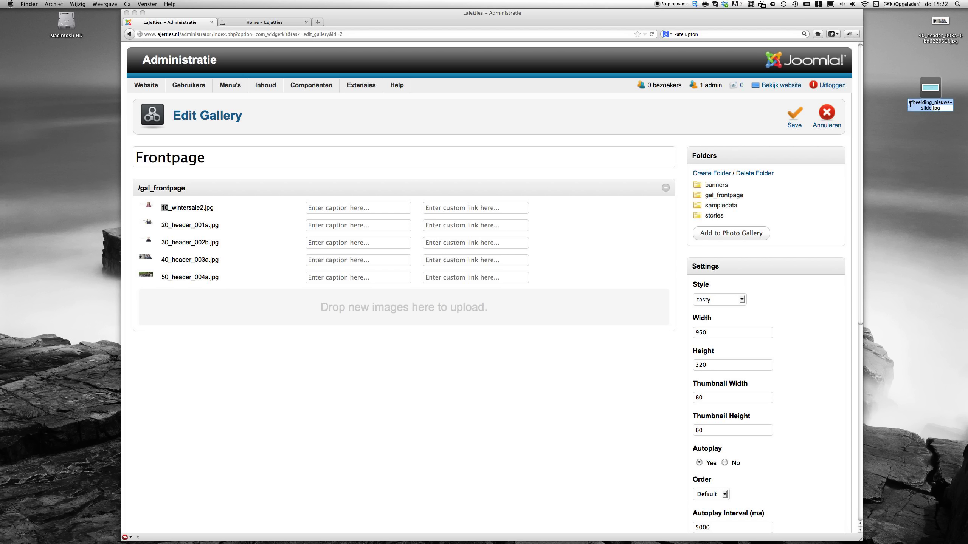
left_click(910, 104)
type(")")
key("BackSpace")
key("BackSpace")
type("00_")
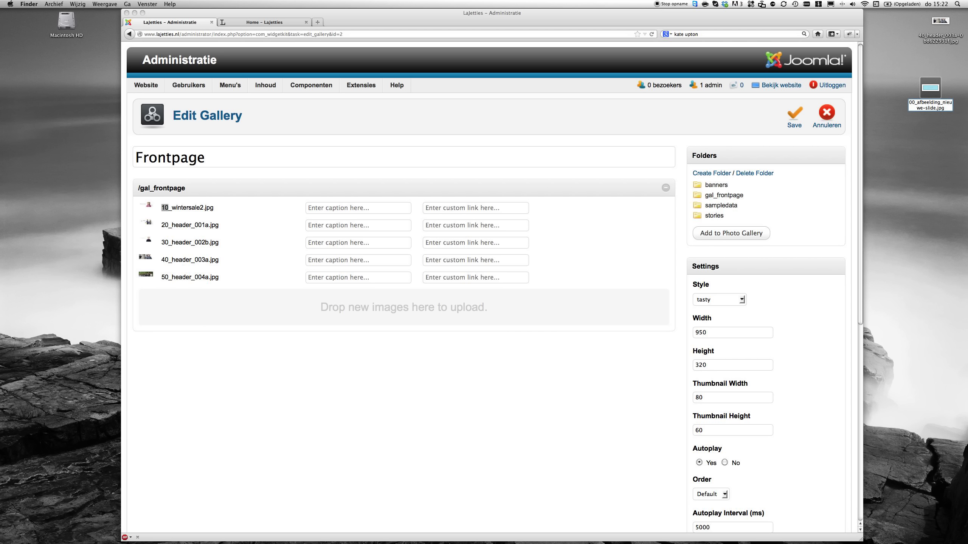
key("Return")
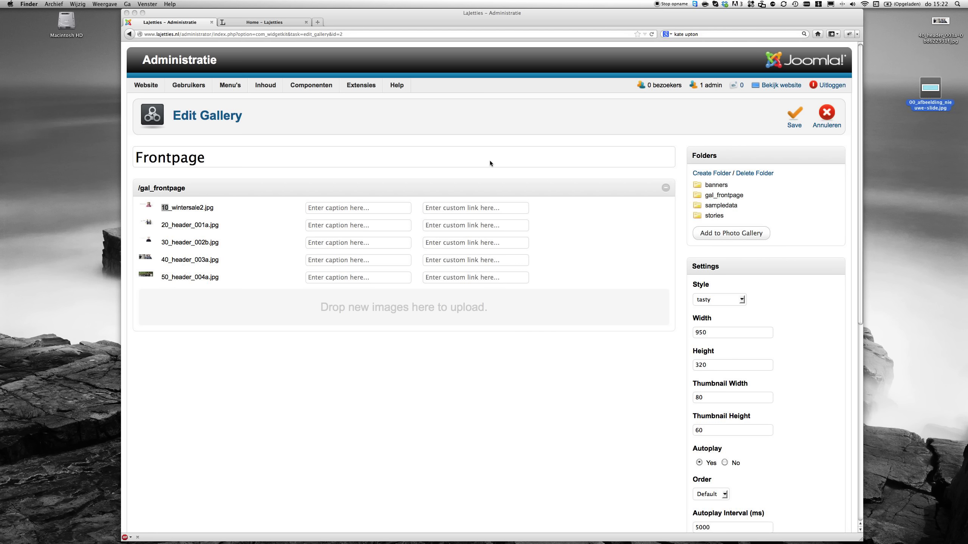
- Drag 00_afbeelding_nieuwe-slide.jpg from the desktop onto the gallery's upload drop area
left_click(311, 163)
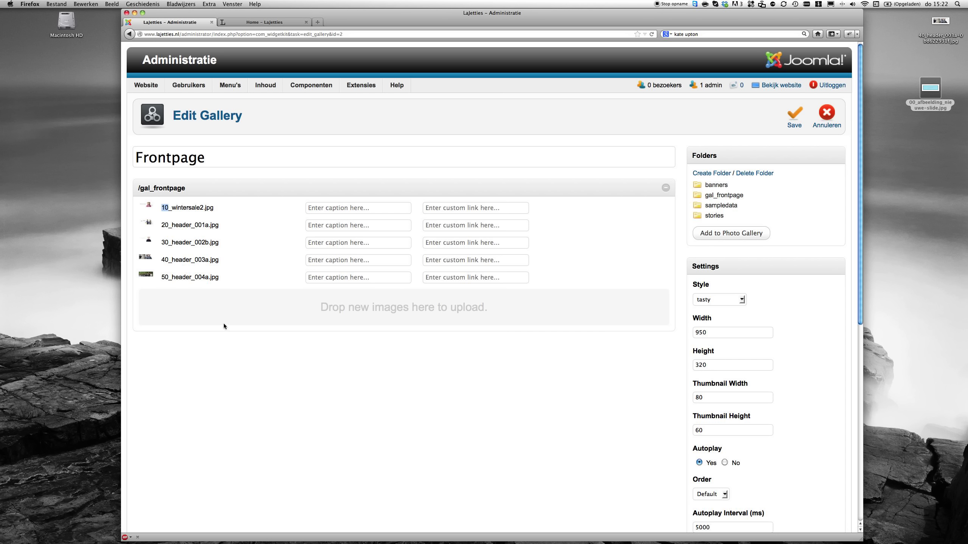
left_click_drag(310, 304, 509, 304)
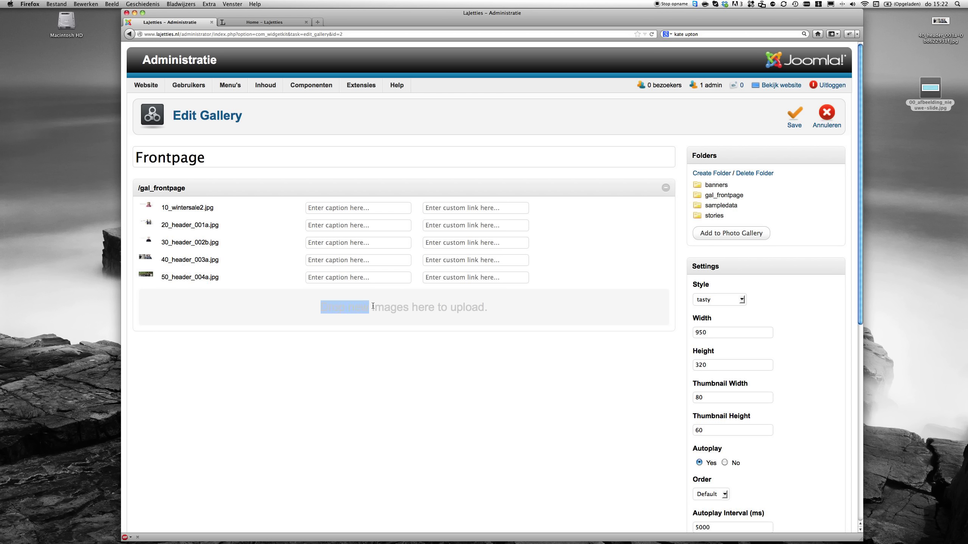
left_click(501, 304)
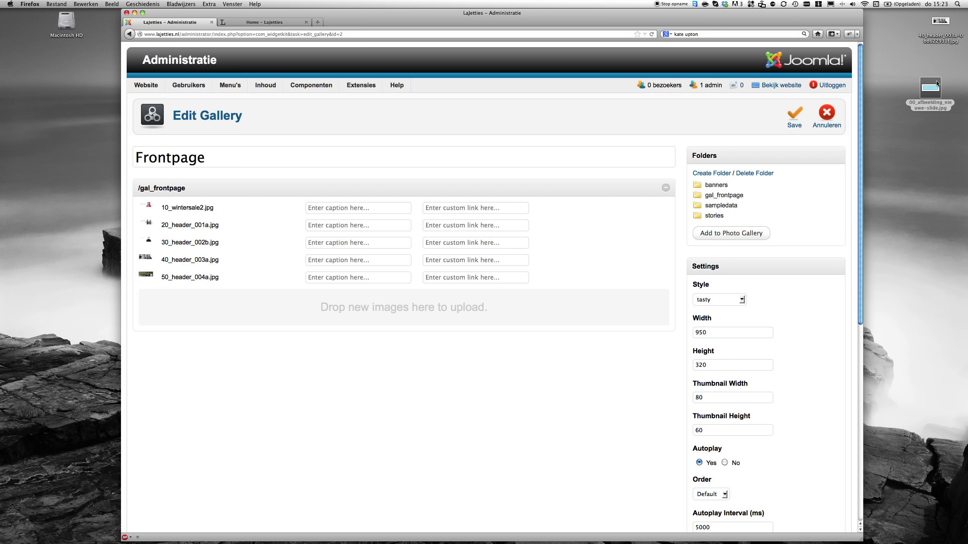
left_click_drag(934, 89, 421, 308)
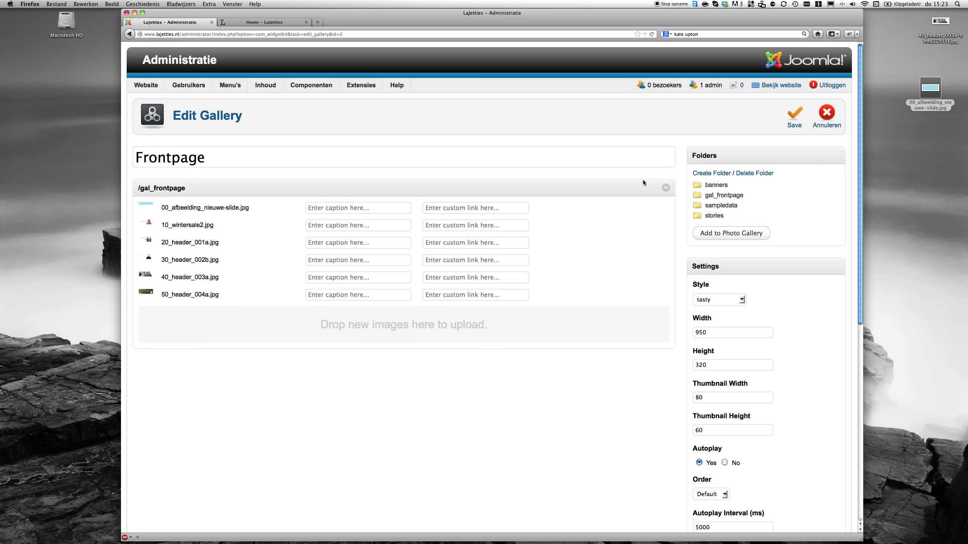
- Save the gallery, reload the Home - LaJetties storefront to check the slide, then return to admin
left_click(796, 116)
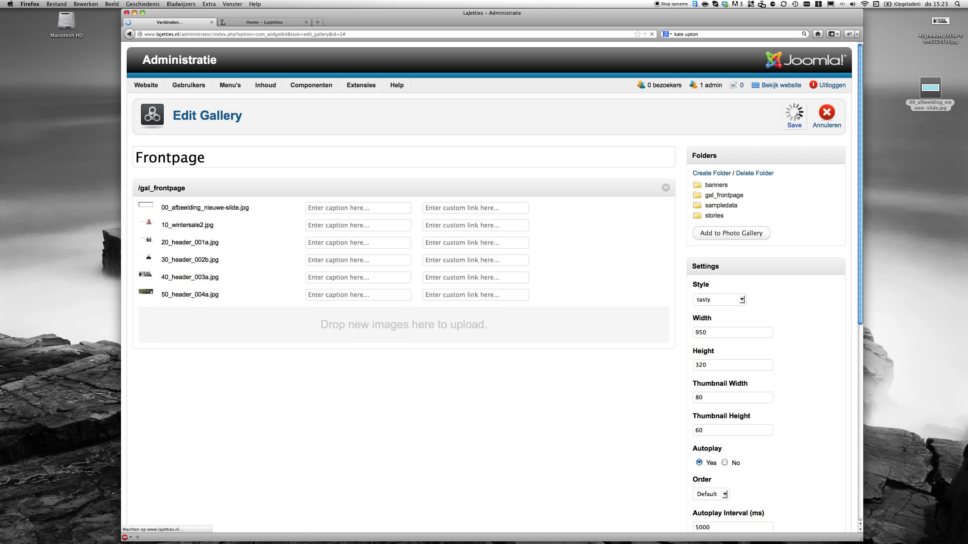
left_click(250, 23)
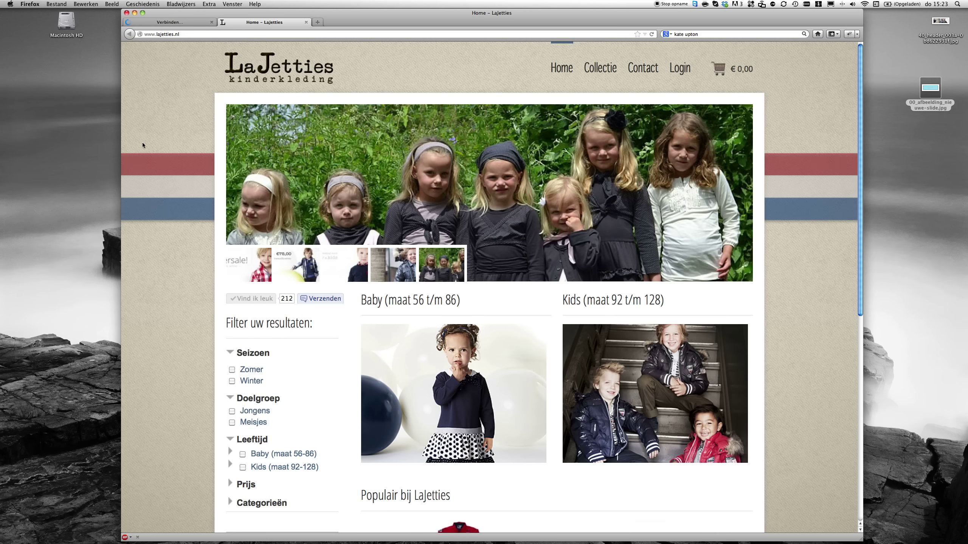
key("super+r")
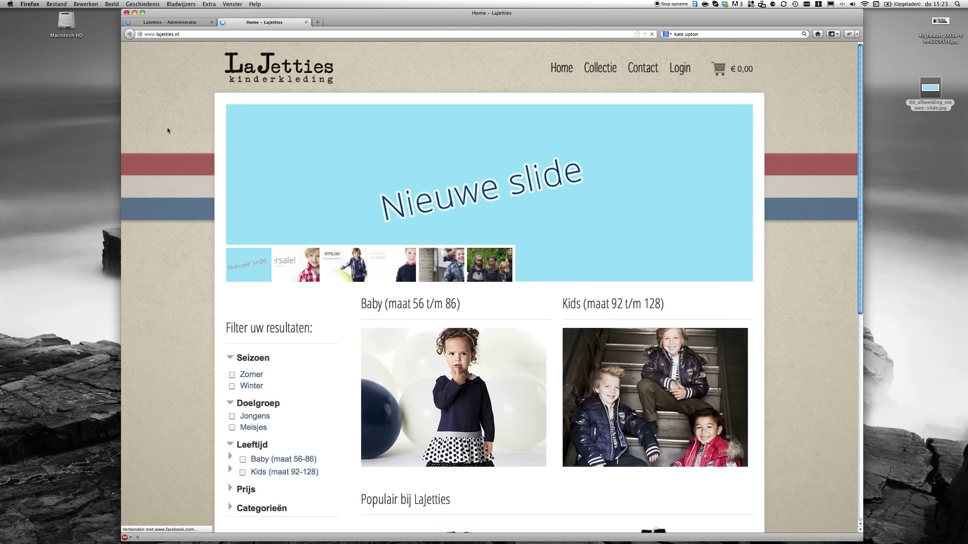
left_click(176, 23)
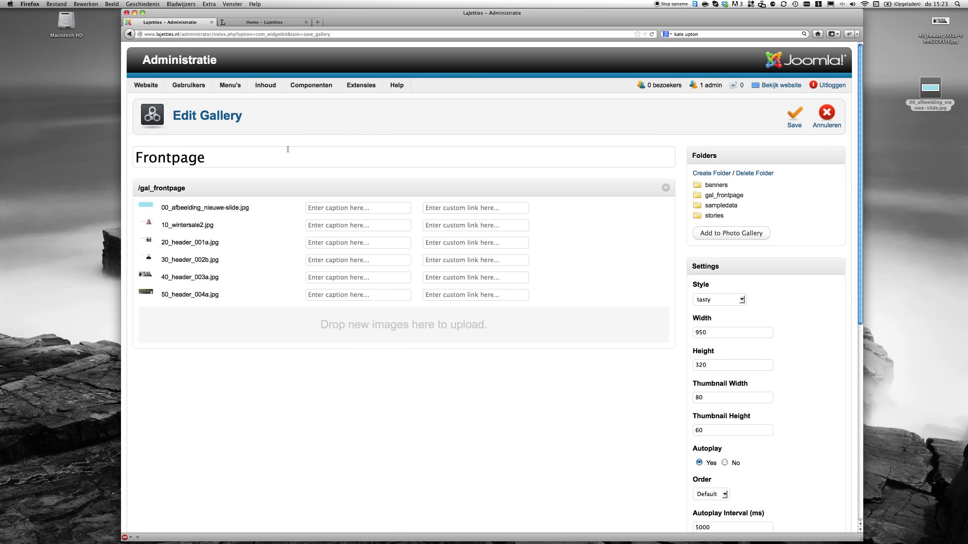
- Delete 00_afbeelding_nieuwe-slide.jpg from the Frontpage gallery, save, and view the Home - LaJetties storefront
mouse_move(400, 207)
left_click(541, 209)
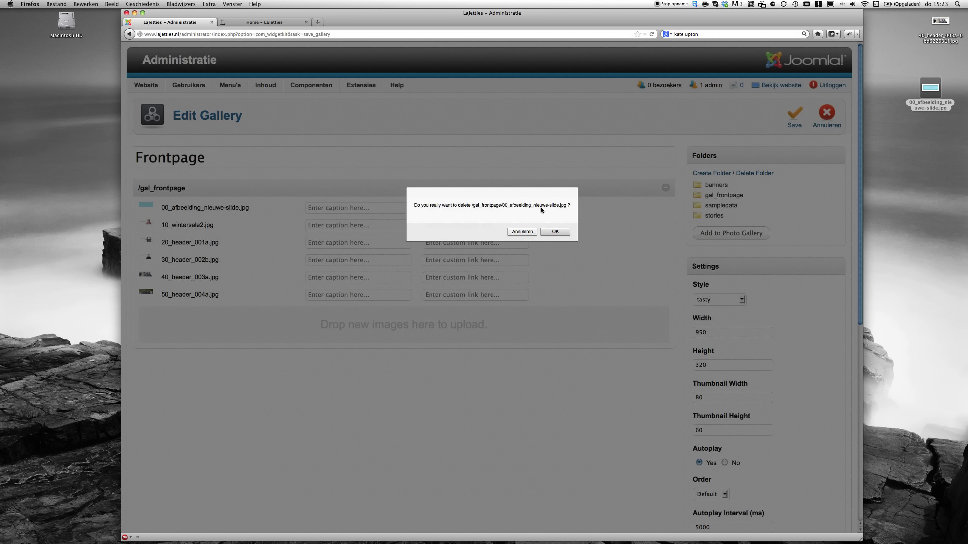
left_click(549, 233)
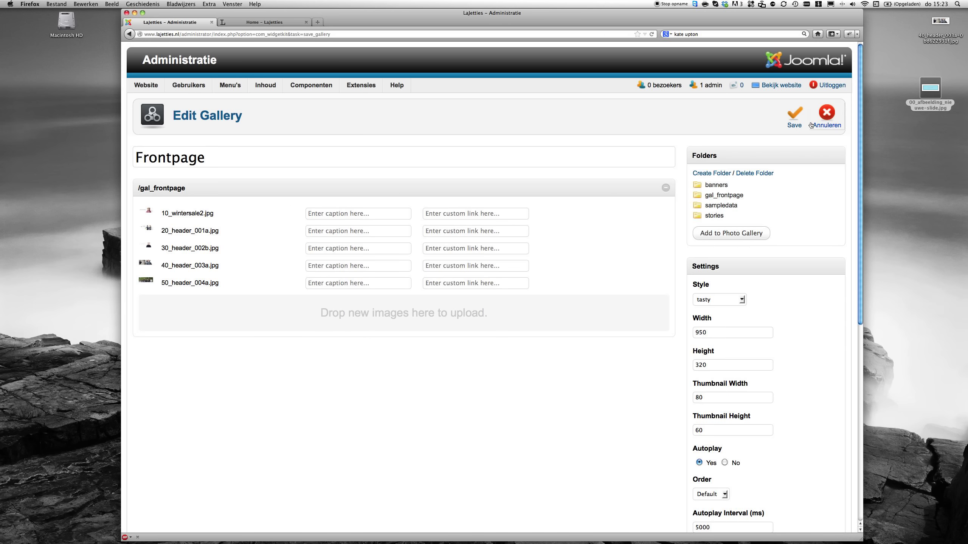
left_click(794, 119)
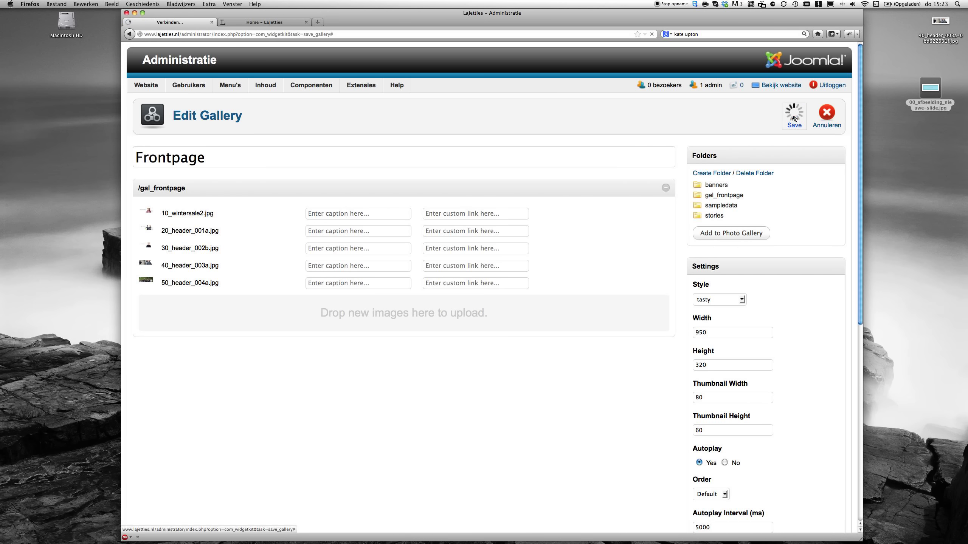
left_click(270, 23)
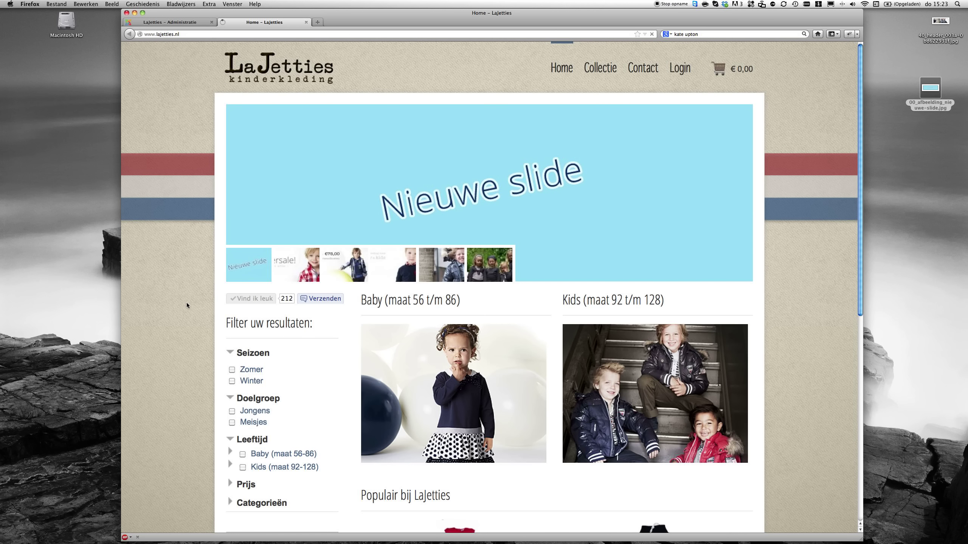
- Reload the LaJetties storefront to confirm Nieuwe slide is gone, then show all windows
key("super+r")
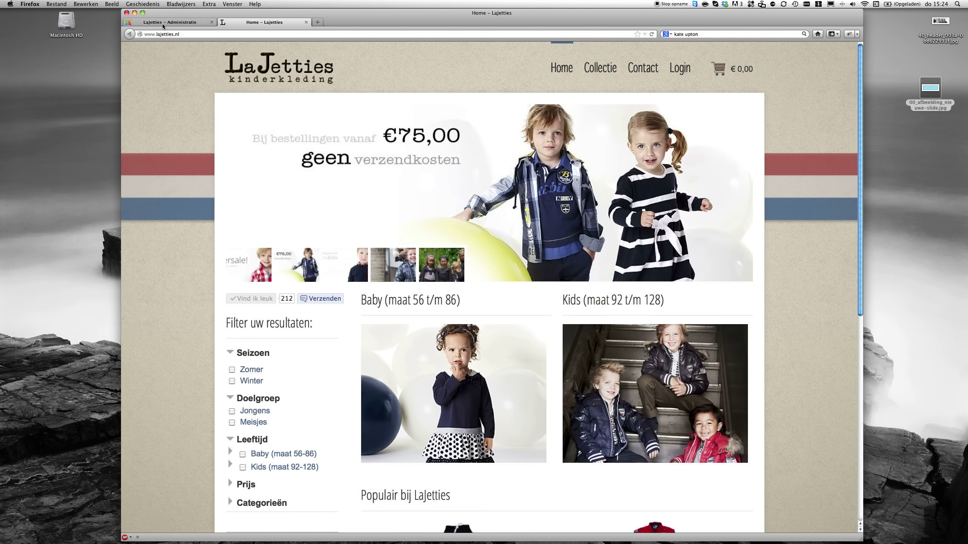
key("F3")
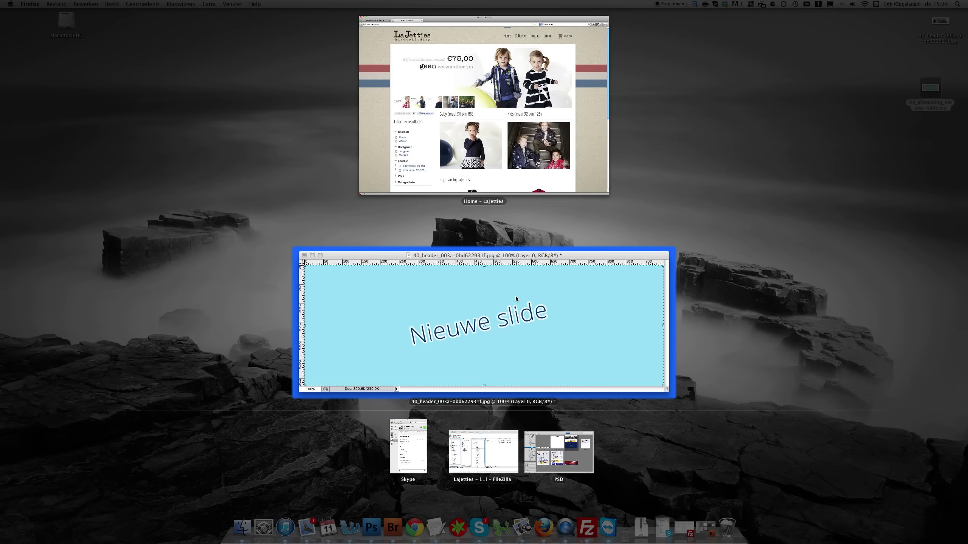
- Bring the Photoshop Nieuwe slide document forward and reposition its window
left_click(516, 296)
left_click_drag(399, 175, 438, 230)
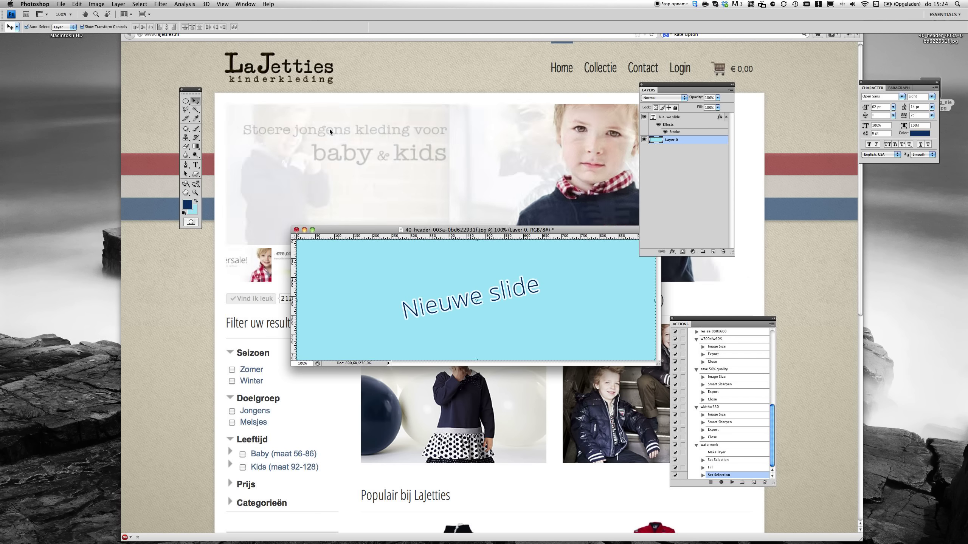
mouse_move(389, 230)
left_mouse_down()
mouse_move(375, 233)
mouse_move(392, 202)
left_mouse_up()
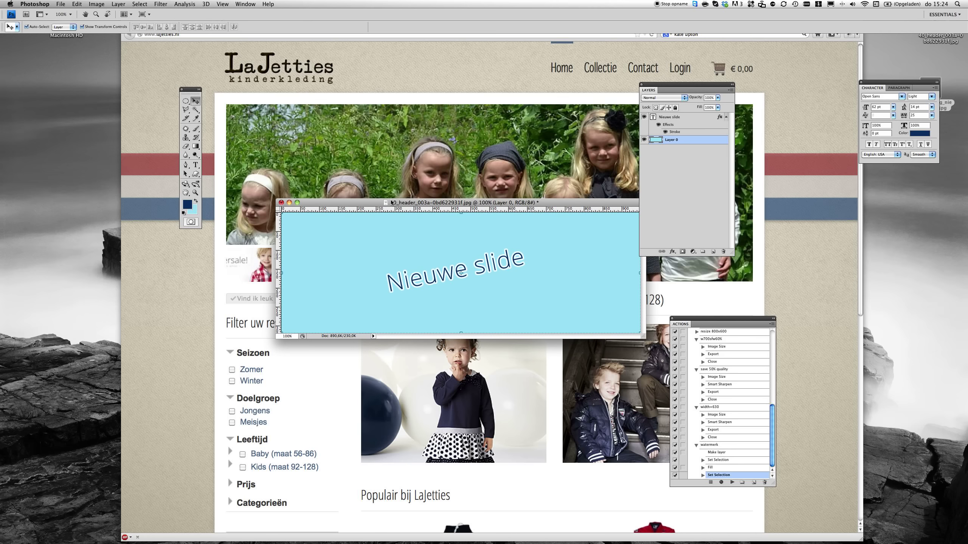